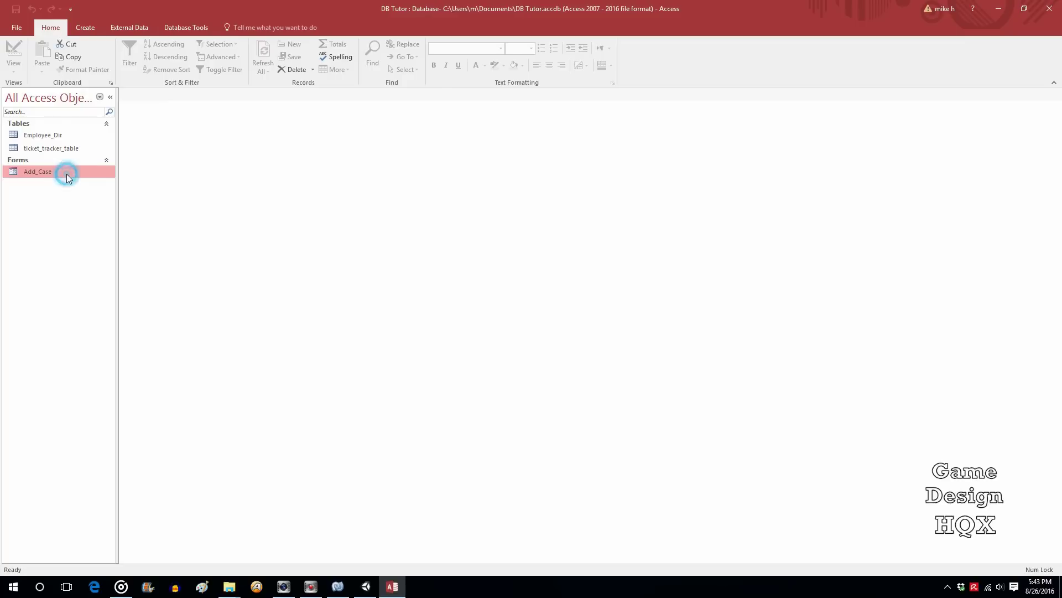
Open the Add_Case form to view its fields, and close it again
double_click(67, 176)
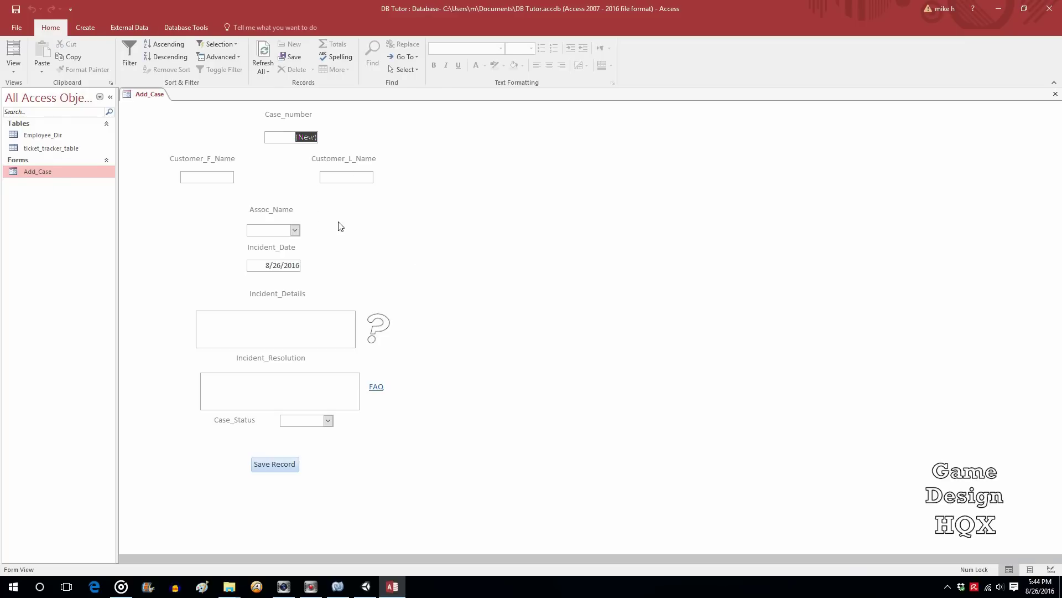
left_click(1055, 96)
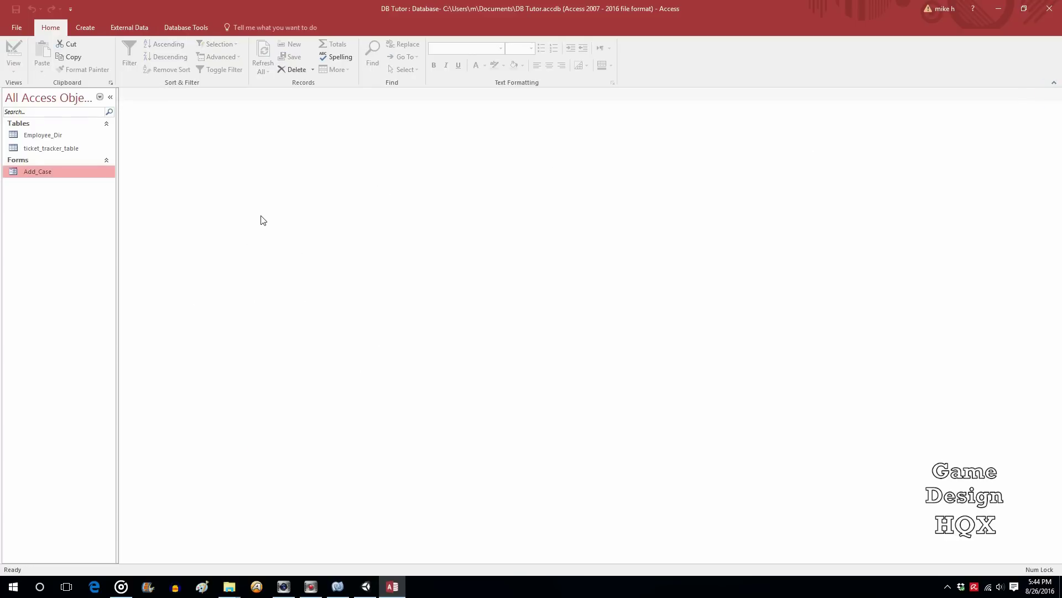
Start an Excel import of Emps.xlsx from the OneDrive Documents folder into a new table in the current database
left_click(134, 28)
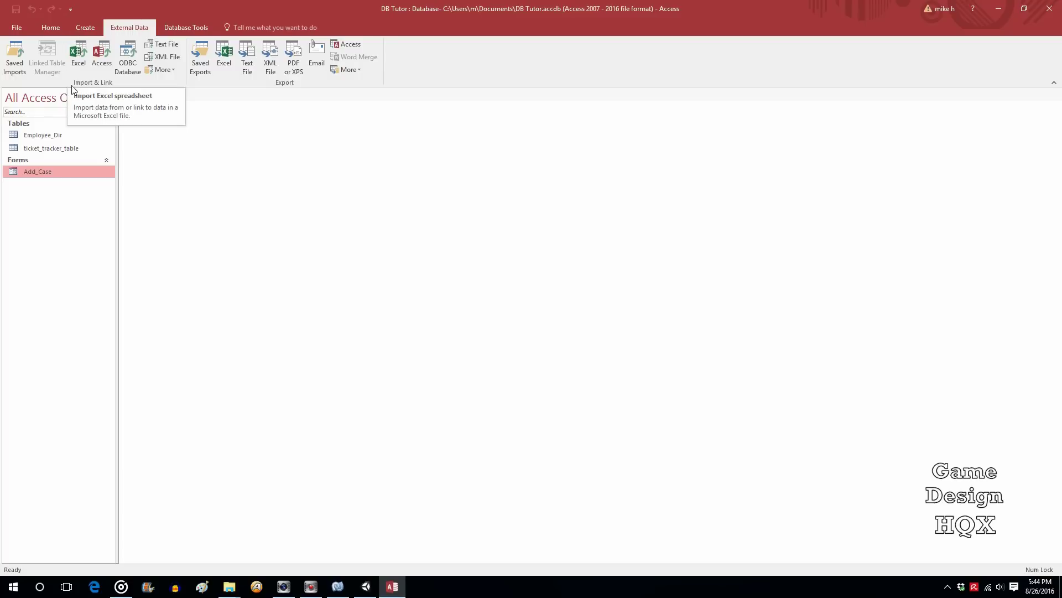
left_click(81, 52)
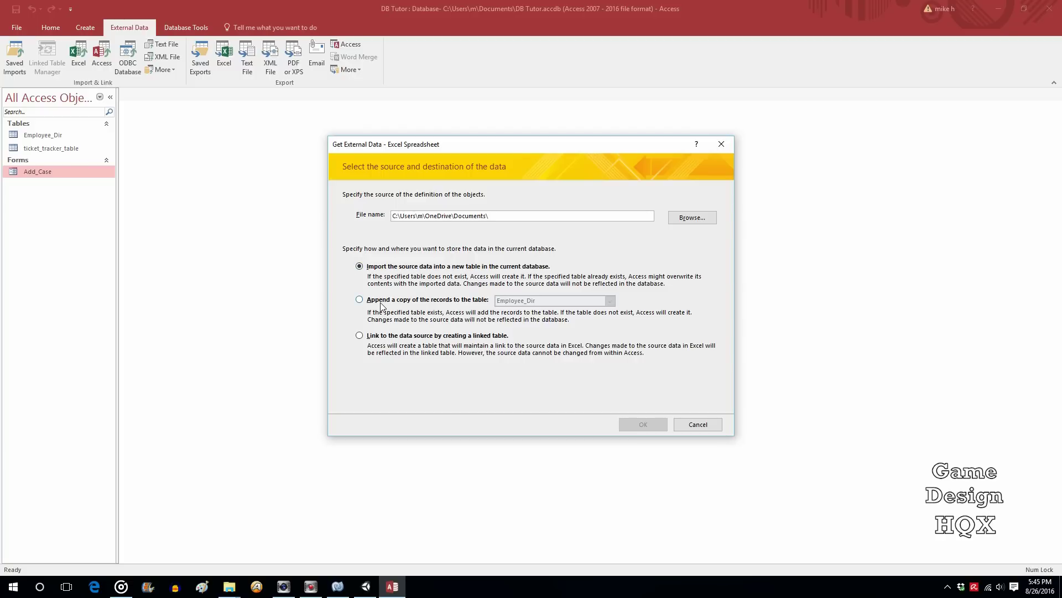
left_click(696, 219)
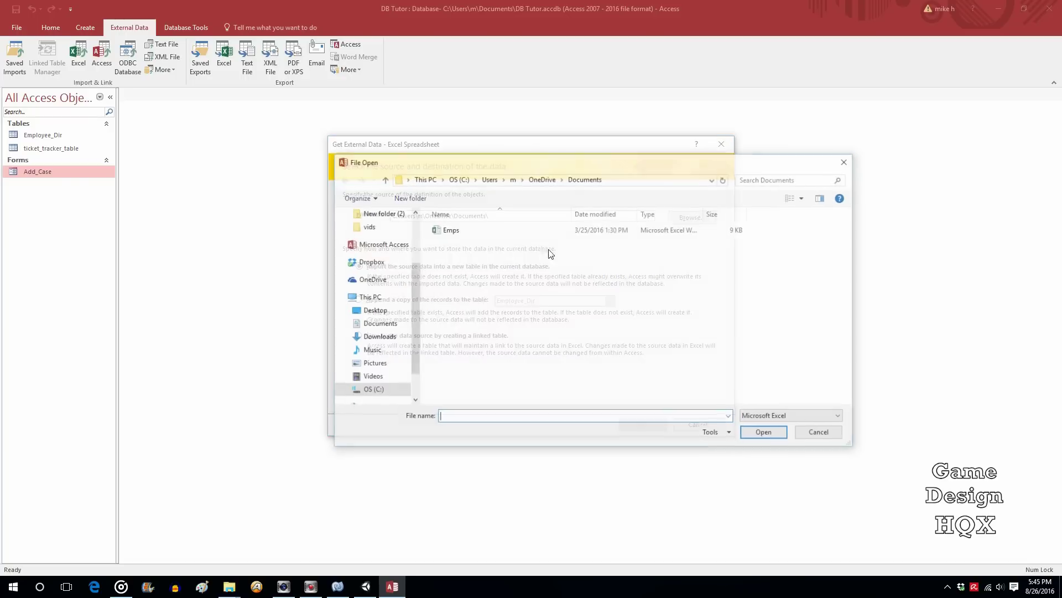
left_click(447, 231)
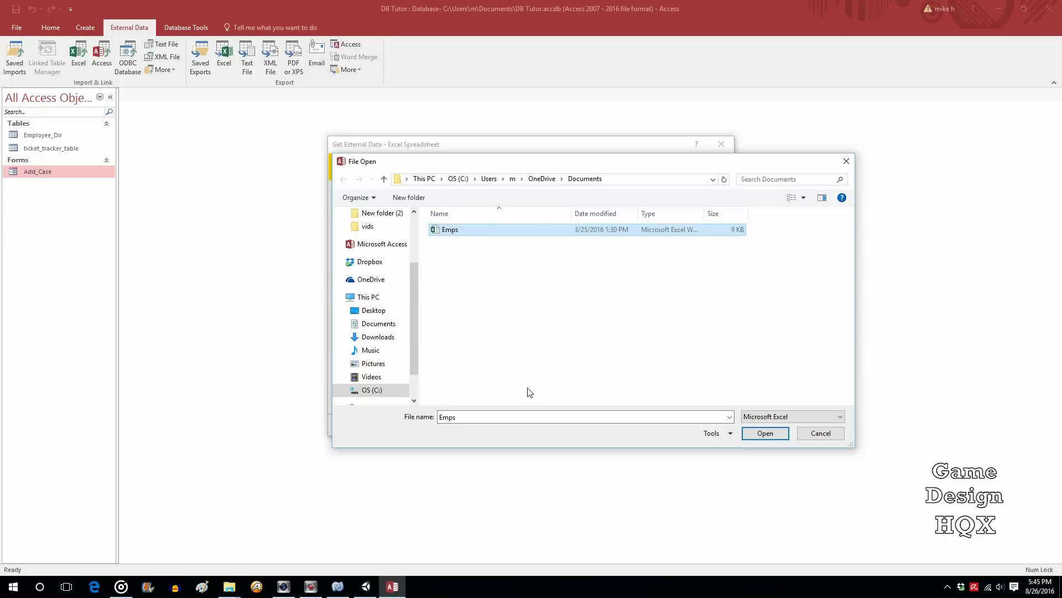
left_click(764, 433)
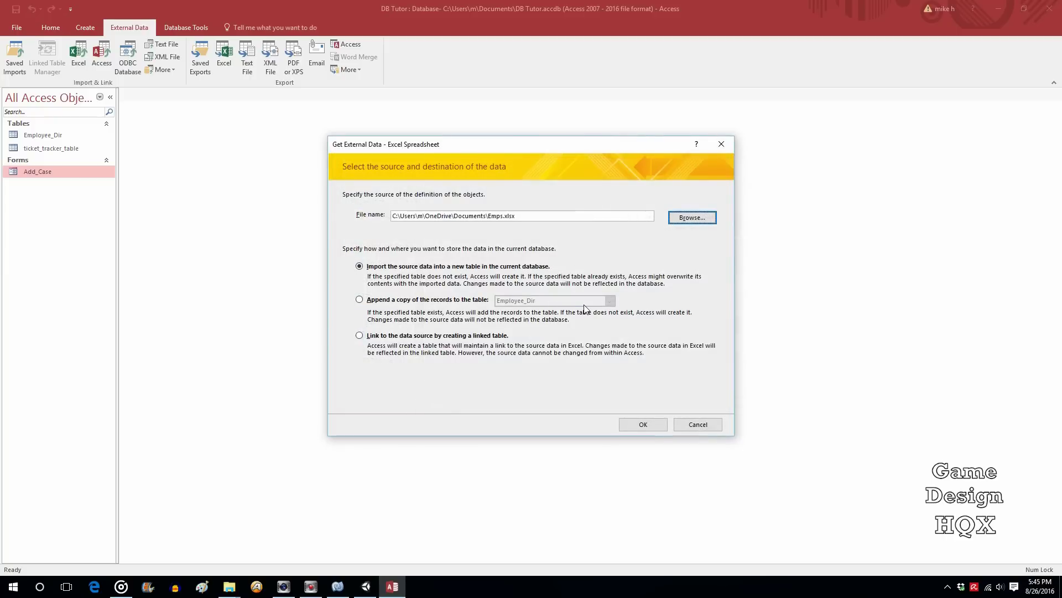
left_click(643, 424)
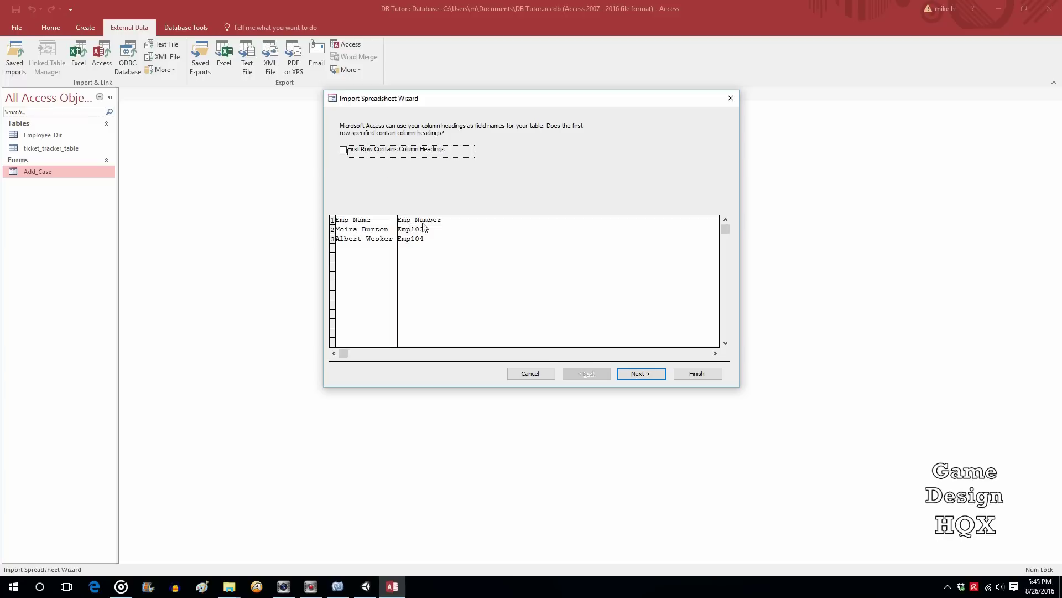
Use the first row as column headings and review the field options, keeping Emp_Name and Emp_Number as imported Short Text fields
left_click(343, 151)
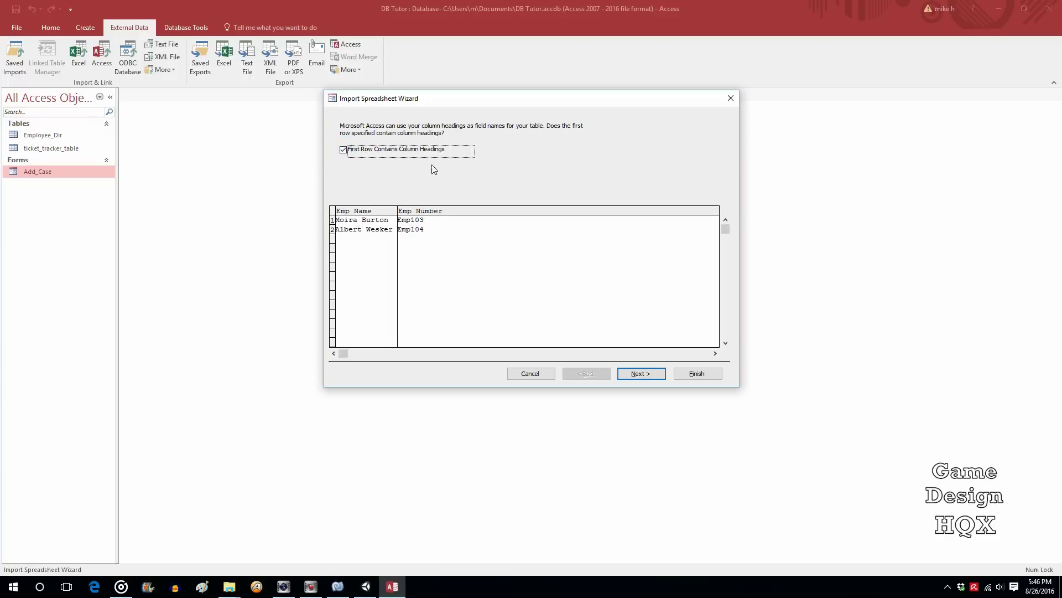
left_click(641, 373)
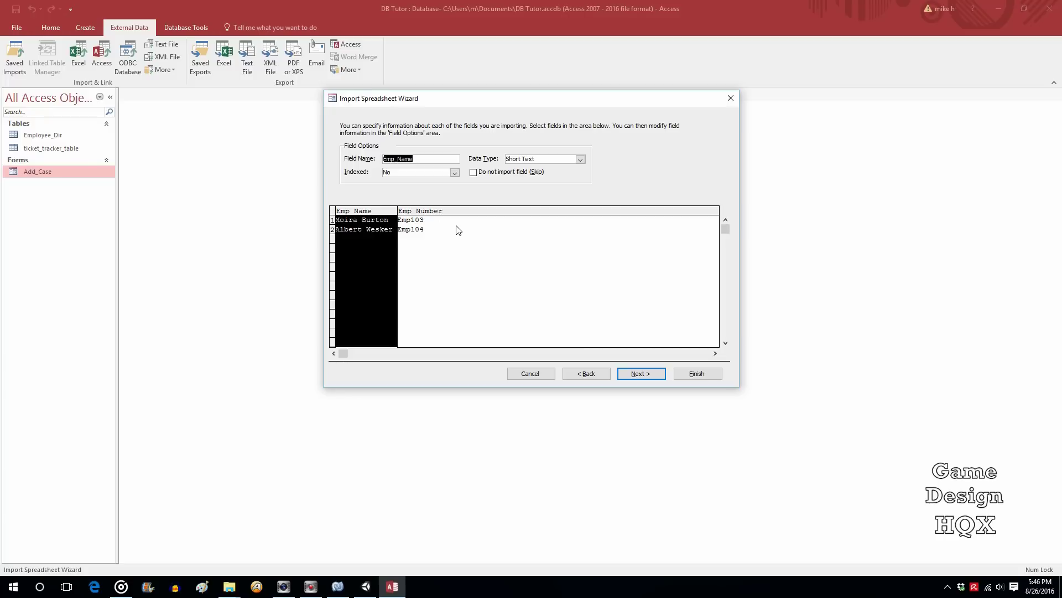
left_click(474, 173)
left_click(474, 173)
left_click(580, 160)
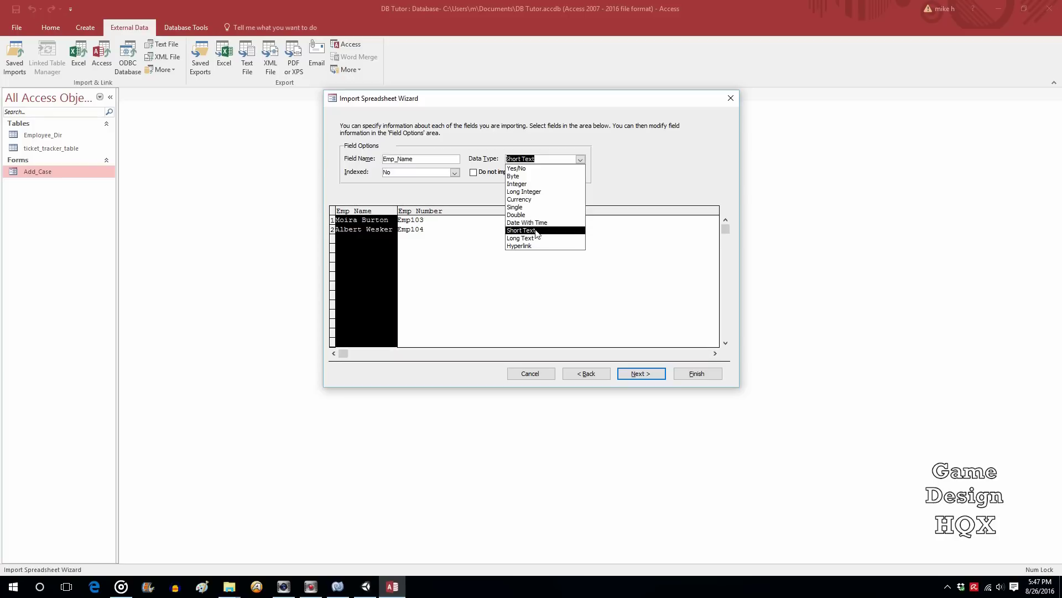
left_click(632, 177)
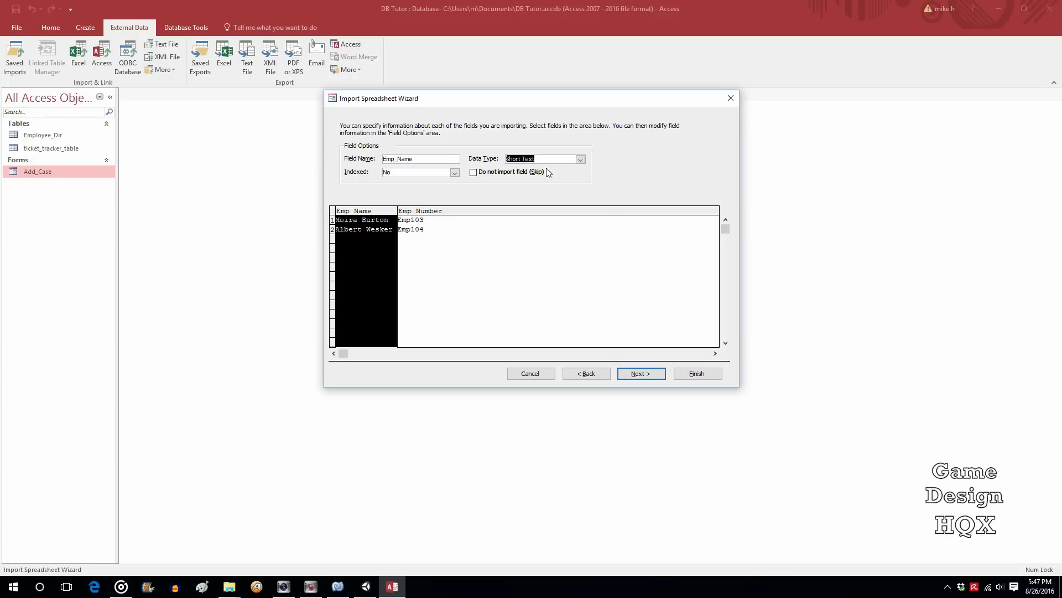
left_click(414, 213)
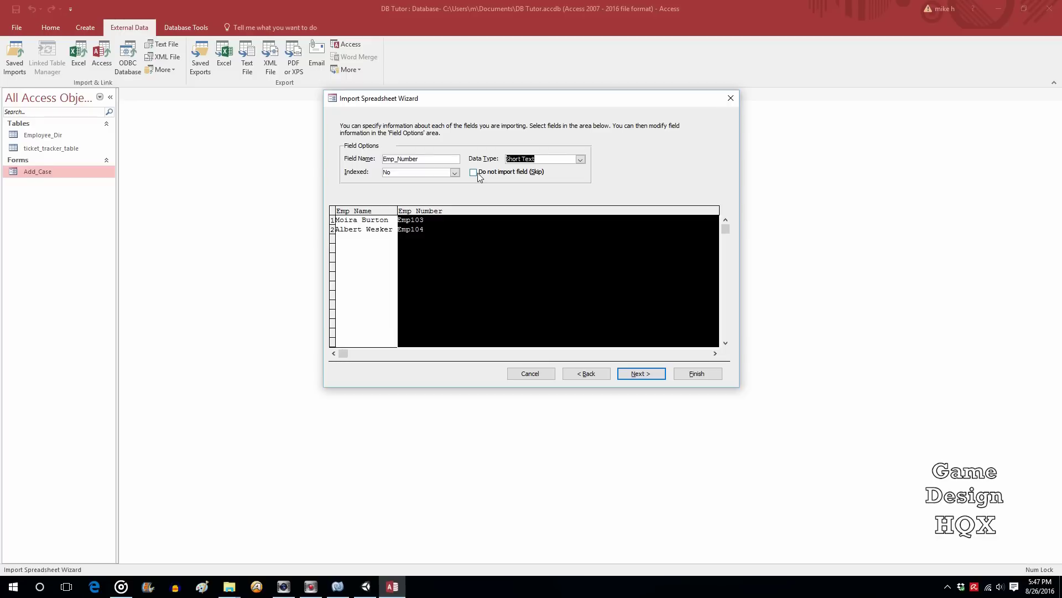
left_click(633, 374)
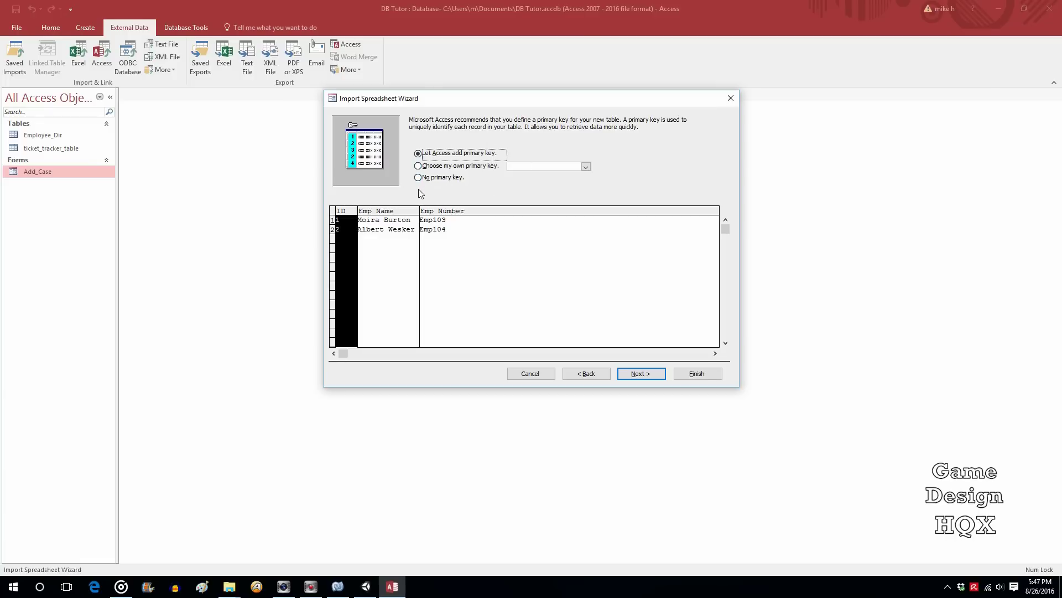
Finish the import with no primary key into a table named Employee_IDs, without saving the import steps
left_click(421, 178)
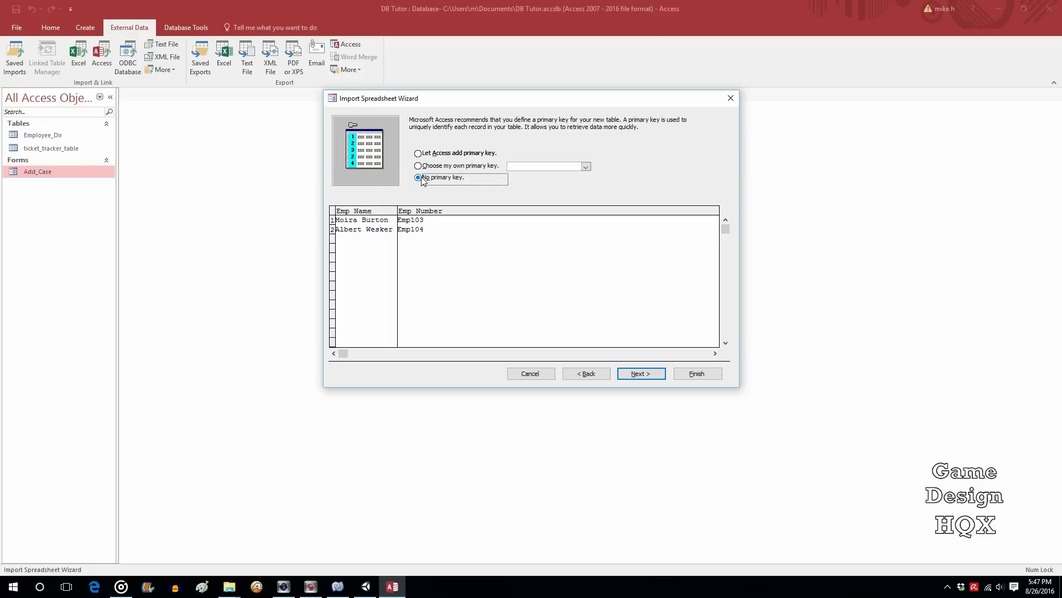
left_click(642, 373)
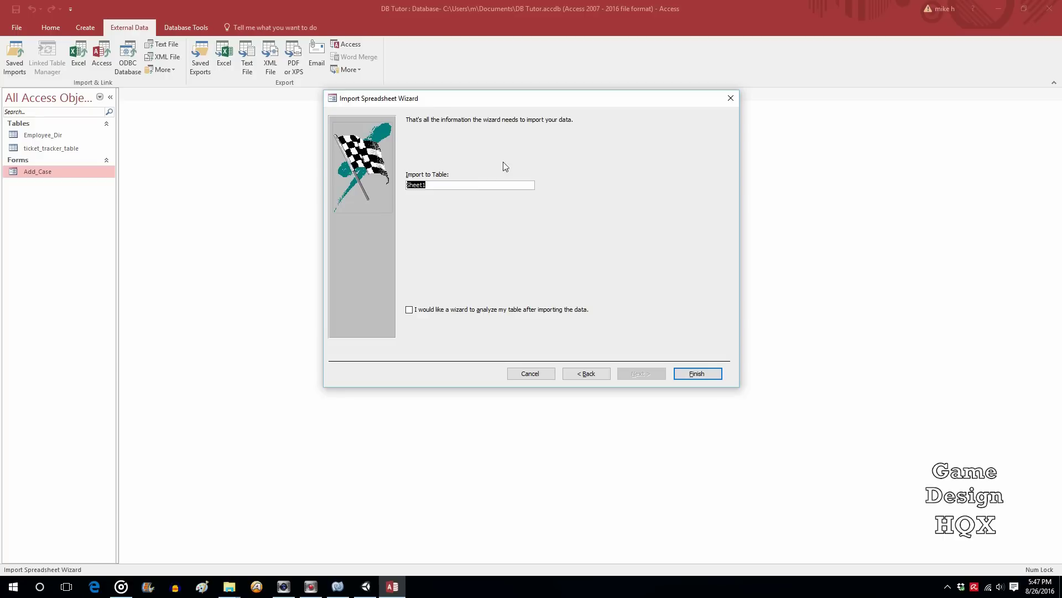
double_click(437, 186)
double_click(464, 185)
type("Employee_IDs")
left_click(696, 376)
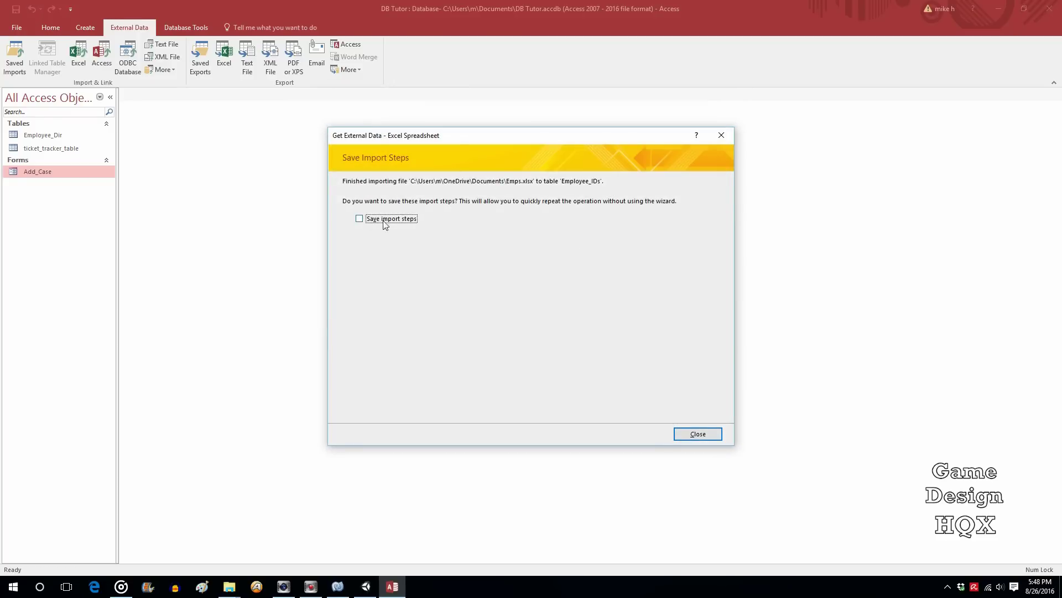
left_click(688, 433)
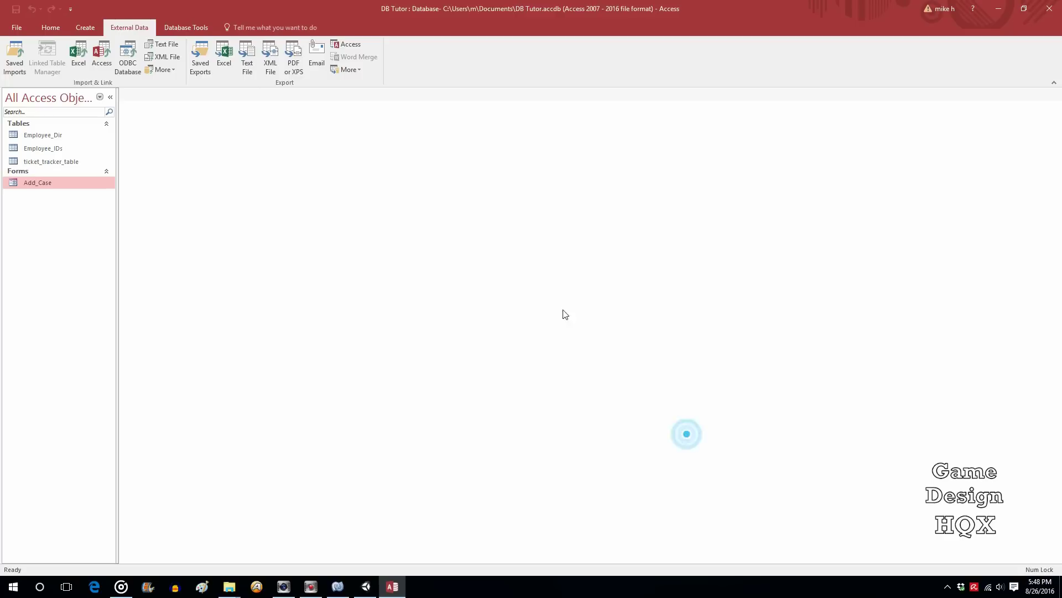
Open the Employee_IDs table, widen the Emp_Name and Emp_Number columns, and close it with the layout changes saved
double_click(65, 148)
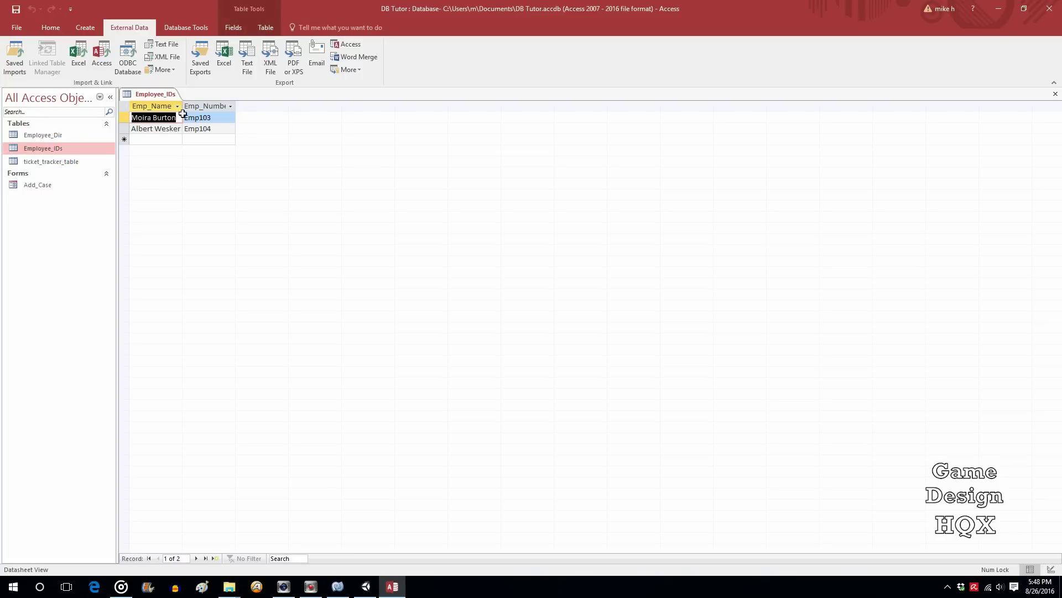
left_click_drag(183, 106, 200, 105)
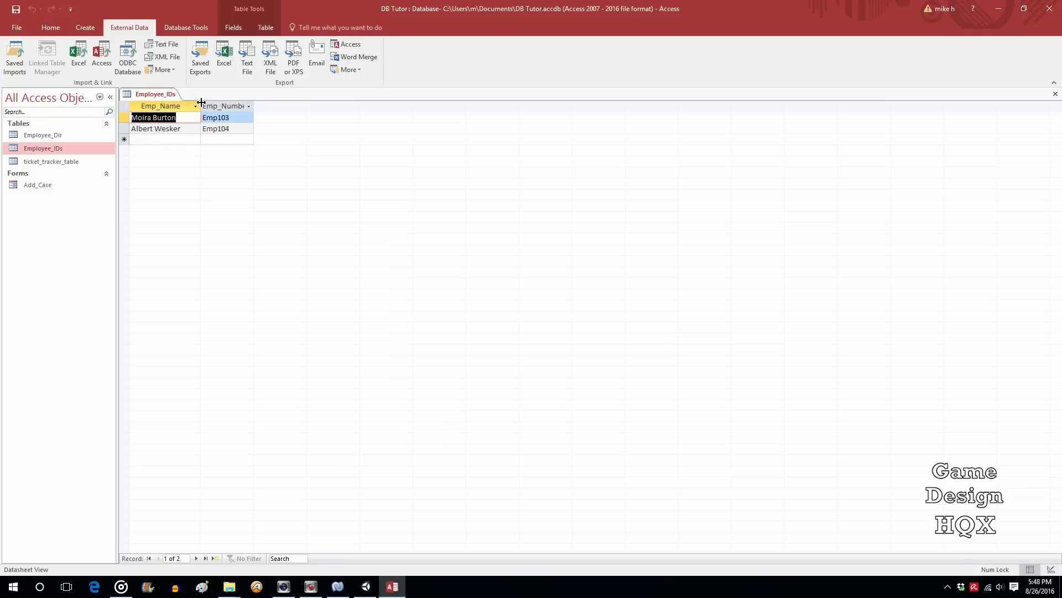
left_click_drag(201, 104, 284, 104)
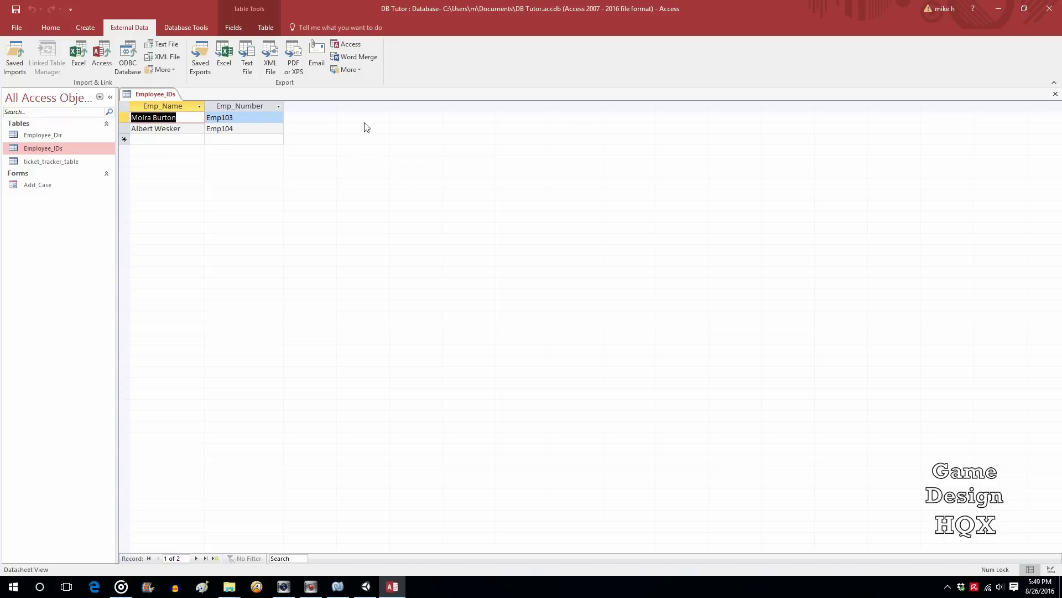
left_click(1056, 97)
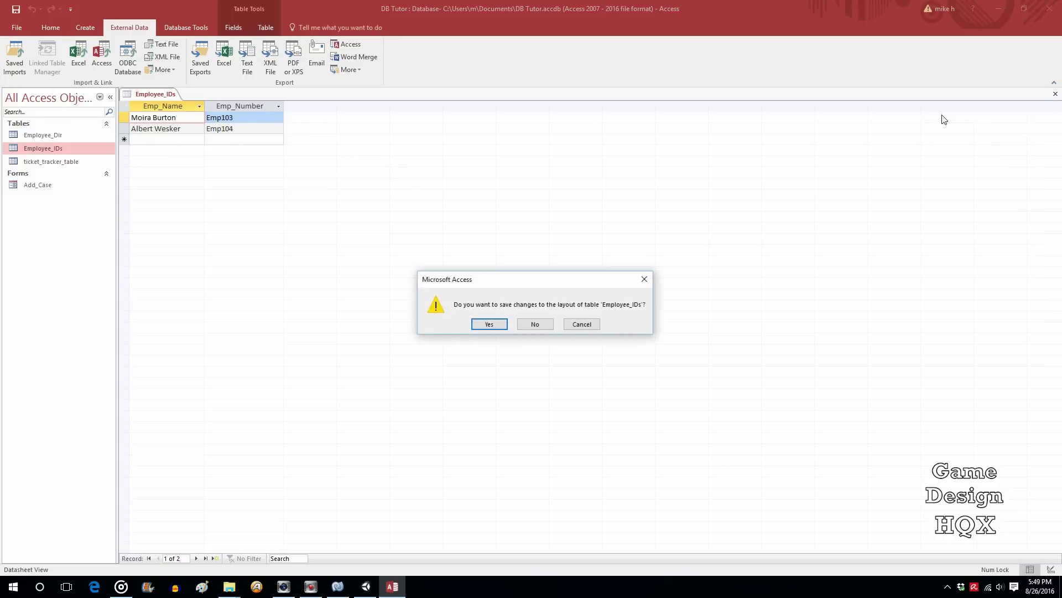
left_click(486, 324)
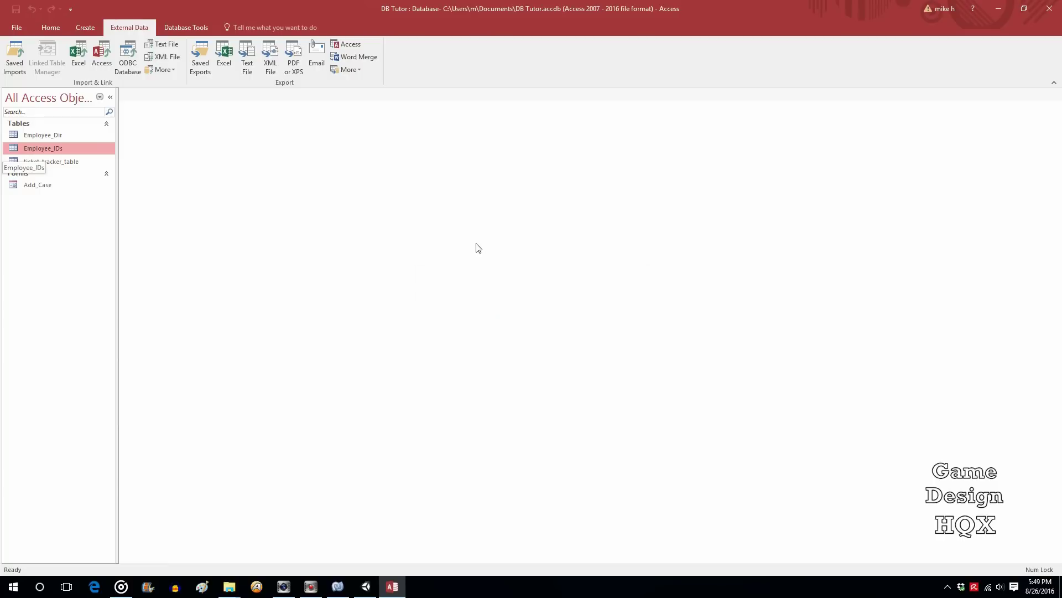
Start another Excel import with Emps.xlsx as the source file
left_click(77, 51)
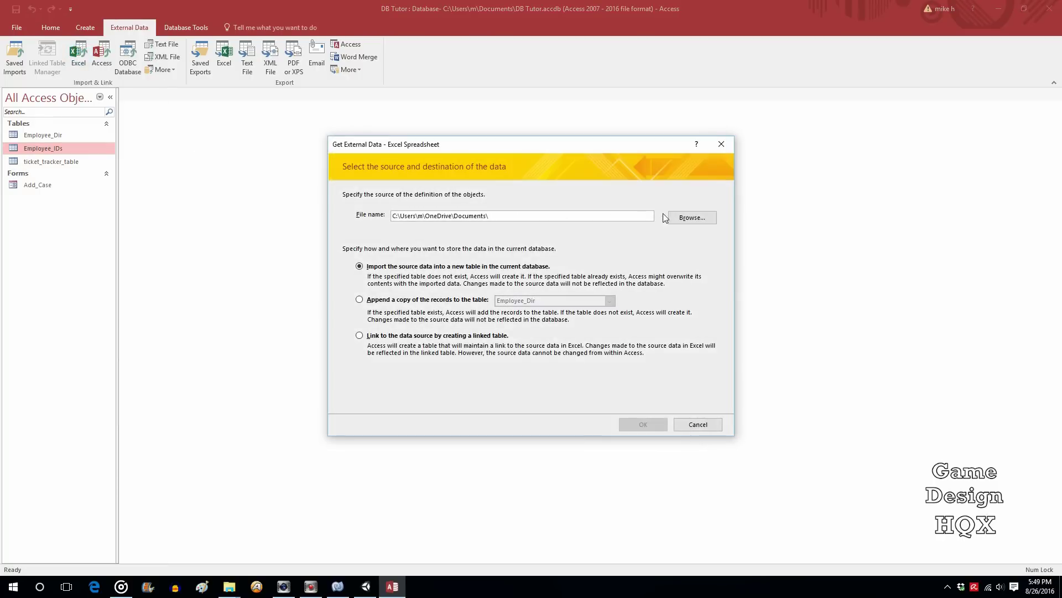
left_click(685, 220)
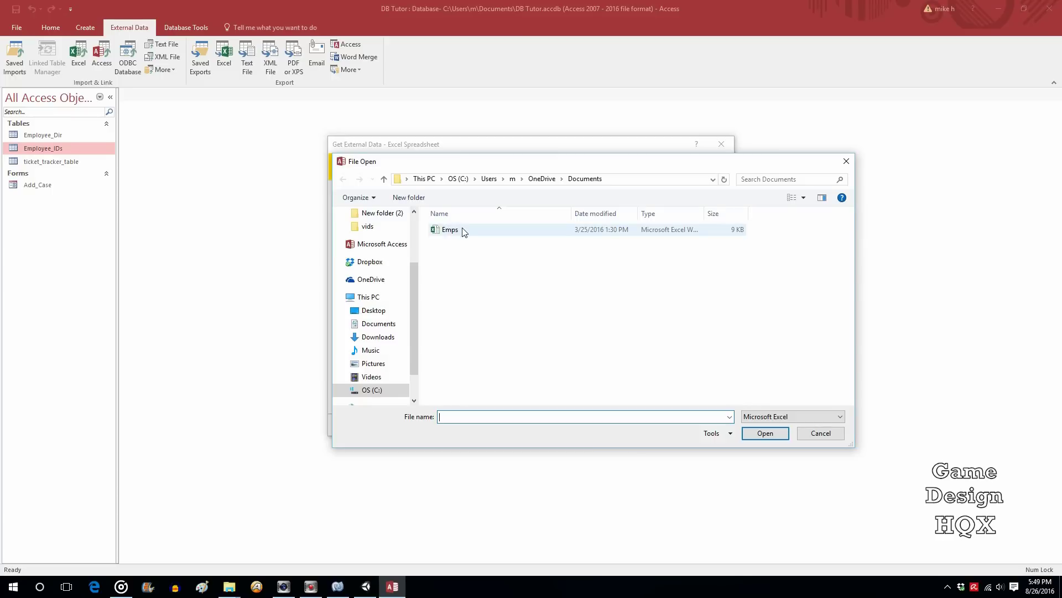
left_click(463, 229)
left_click(765, 433)
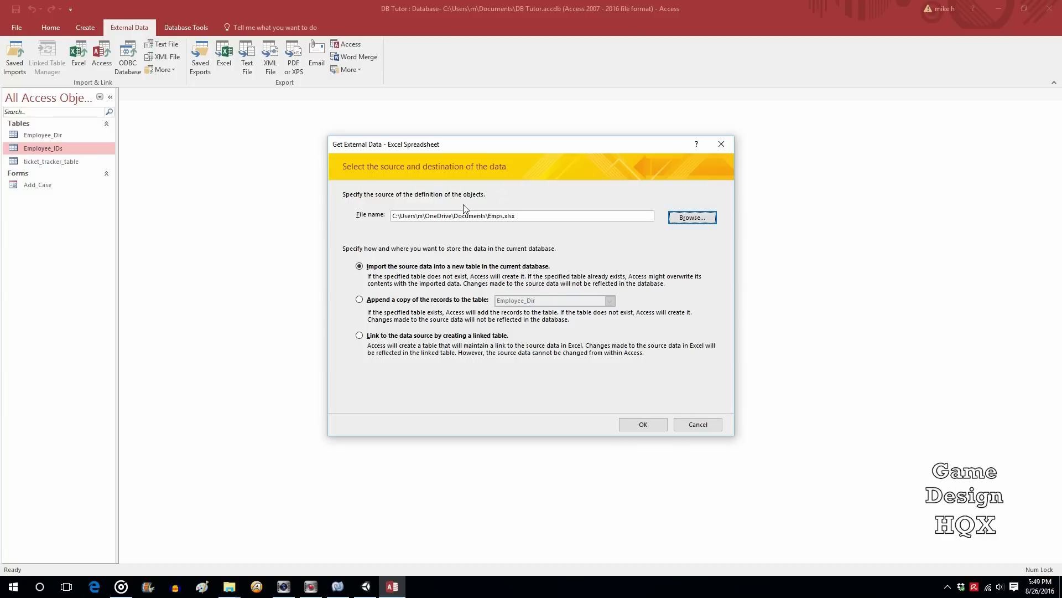
Append a copy of the spreadsheet records to the Employee_IDs table and finish the import without saving its steps
left_click(360, 299)
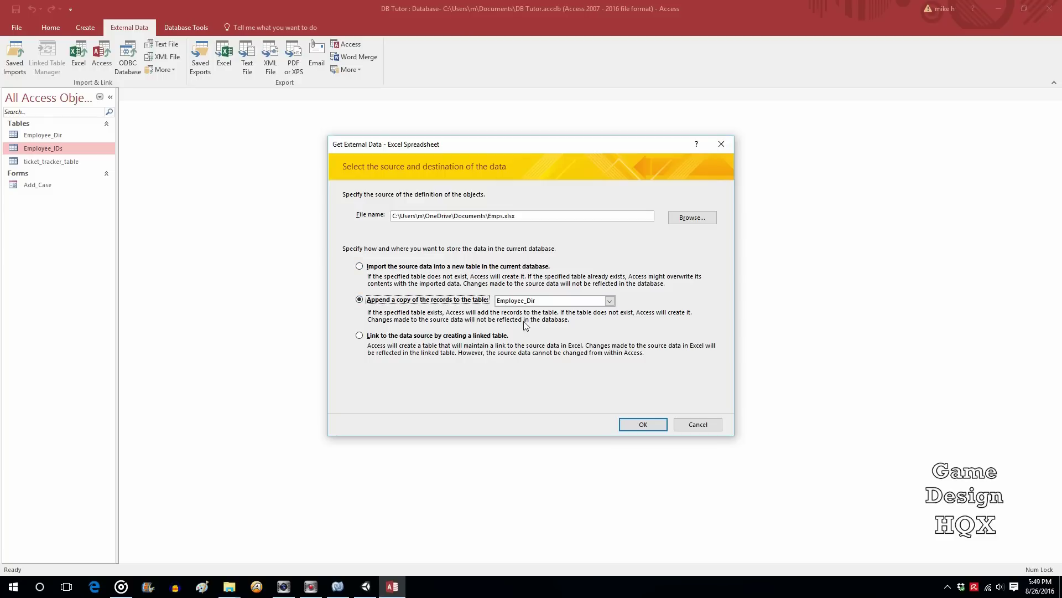
left_click(609, 301)
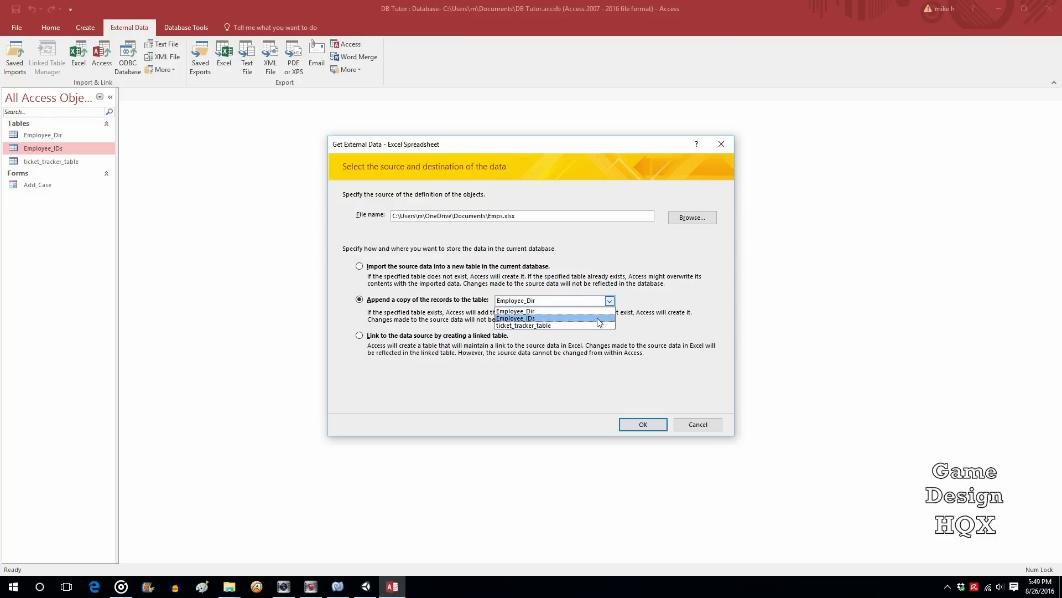
left_click(597, 318)
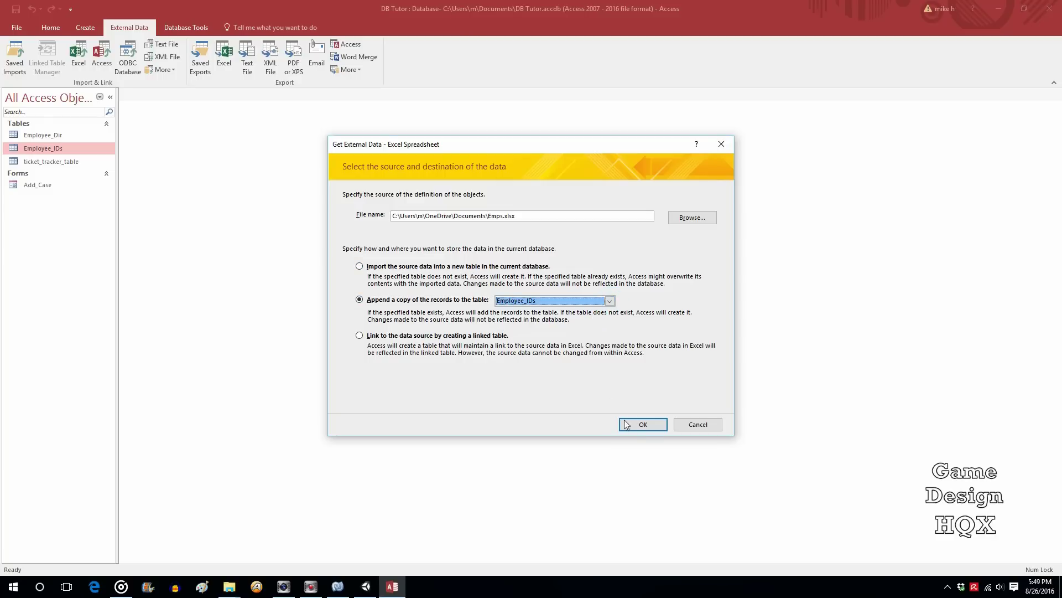
left_click(647, 426)
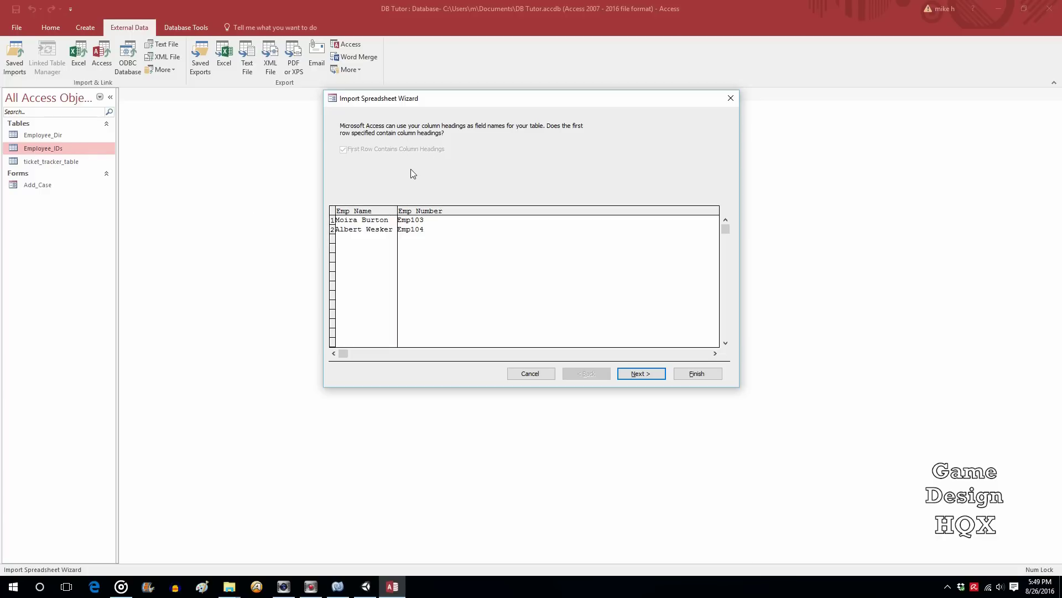
left_click(638, 372)
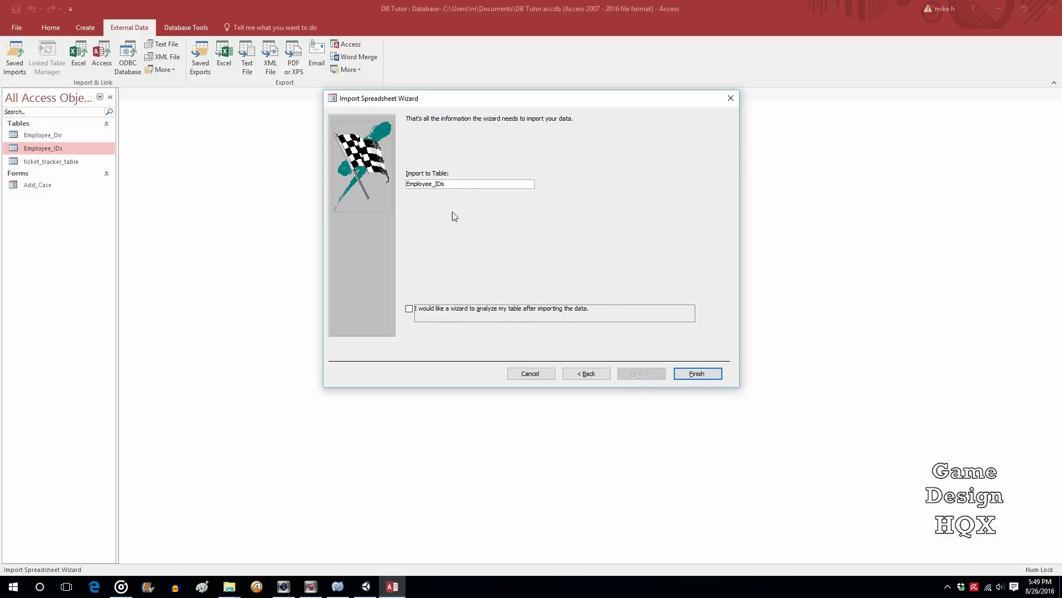
left_click(689, 374)
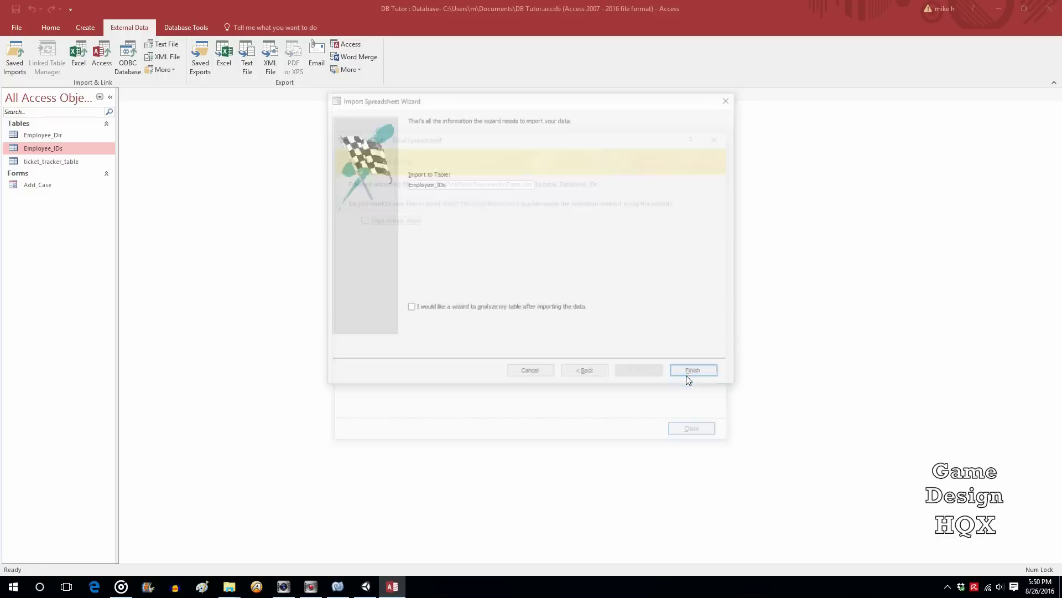
left_click(699, 429)
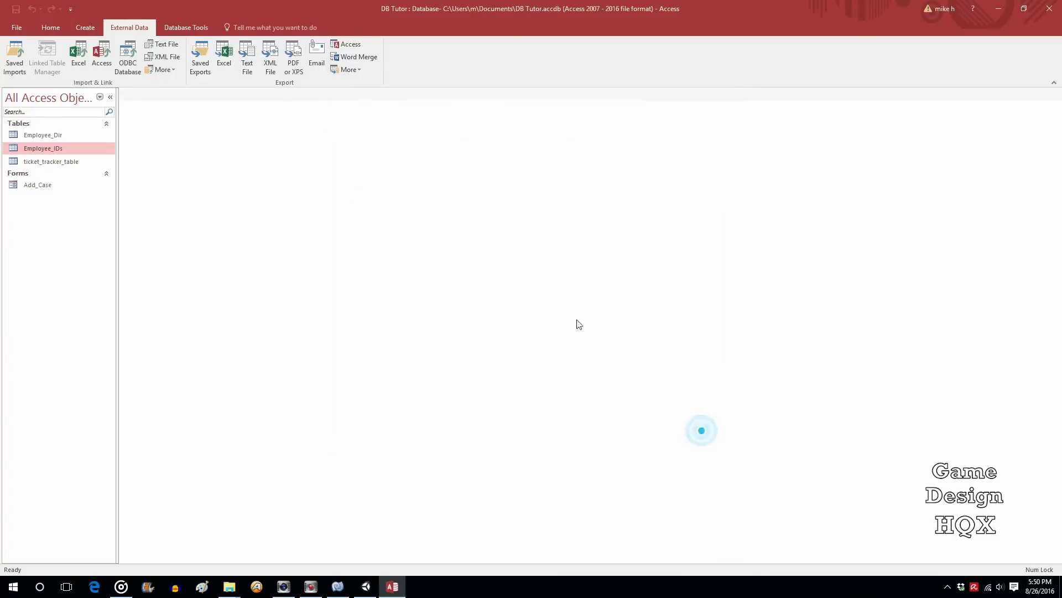
Open the Employee_IDs table to check the appended records
left_click(56, 148)
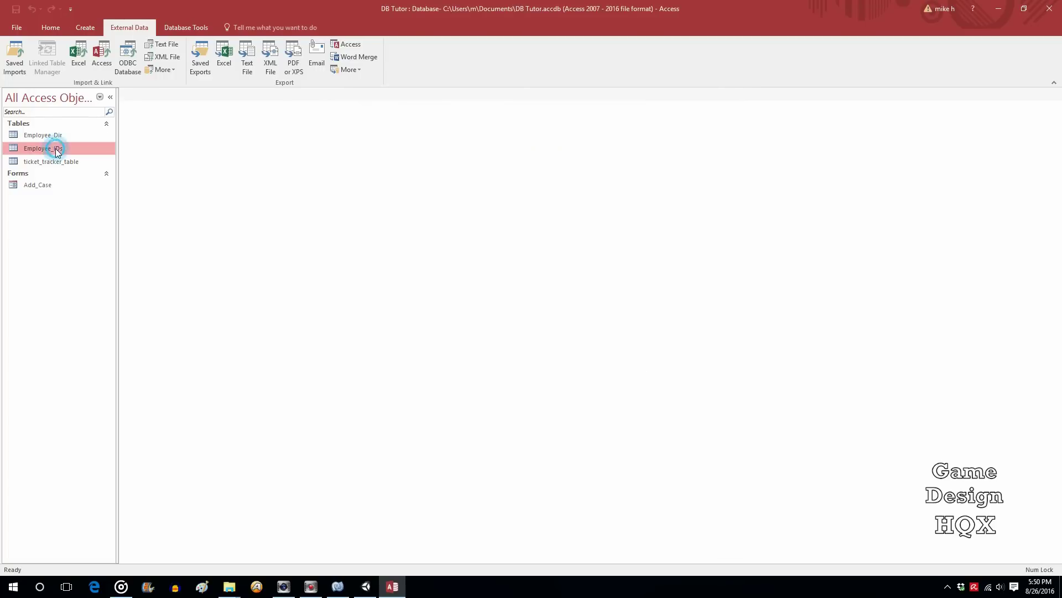
double_click(56, 149)
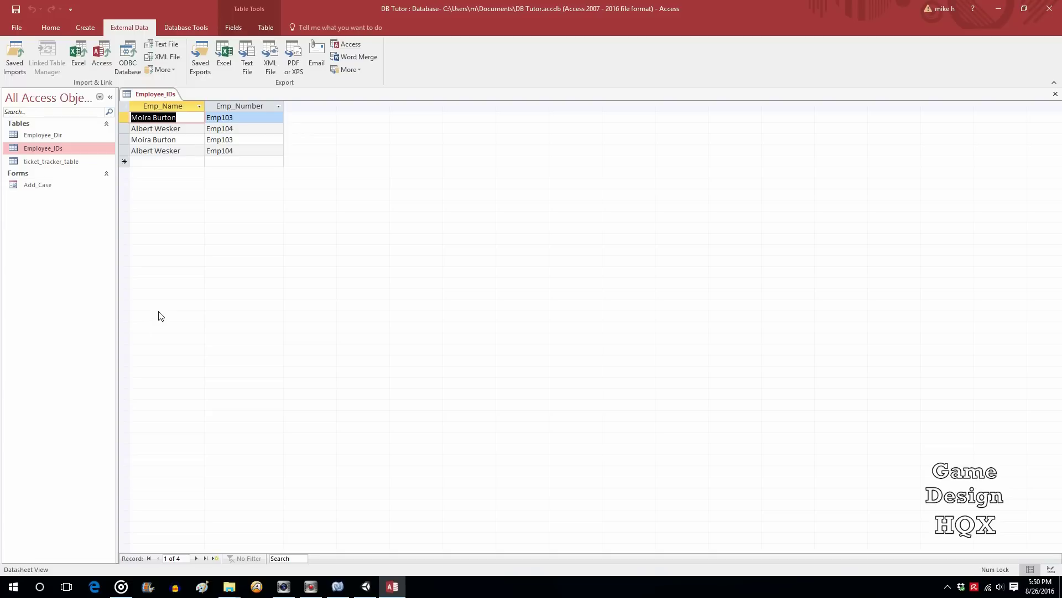
Open the Add_Case form to view its fields, and close both the form and the Employee_IDs table
left_click(51, 188)
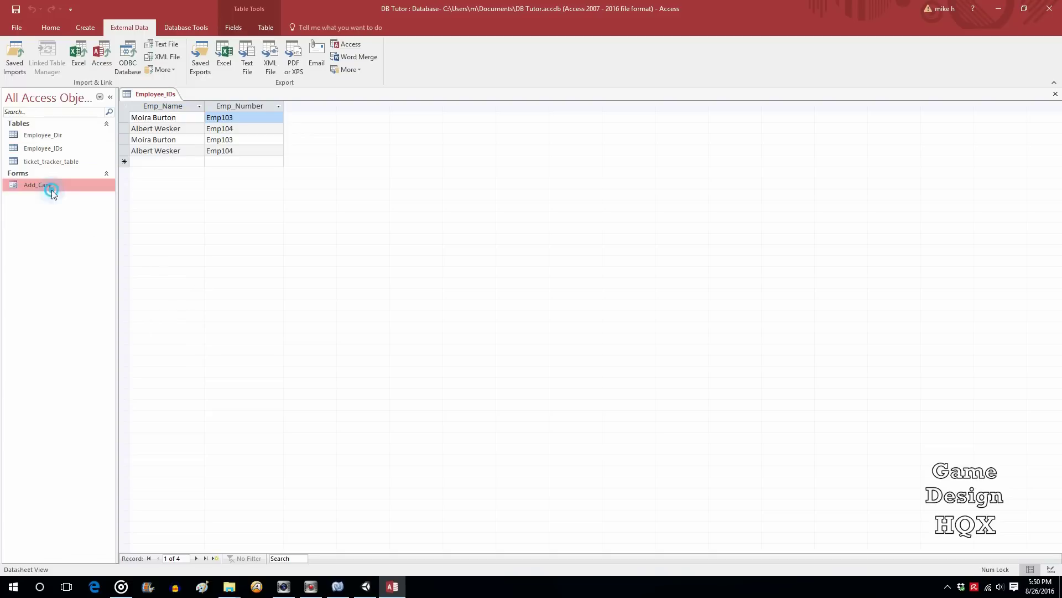
double_click(52, 189)
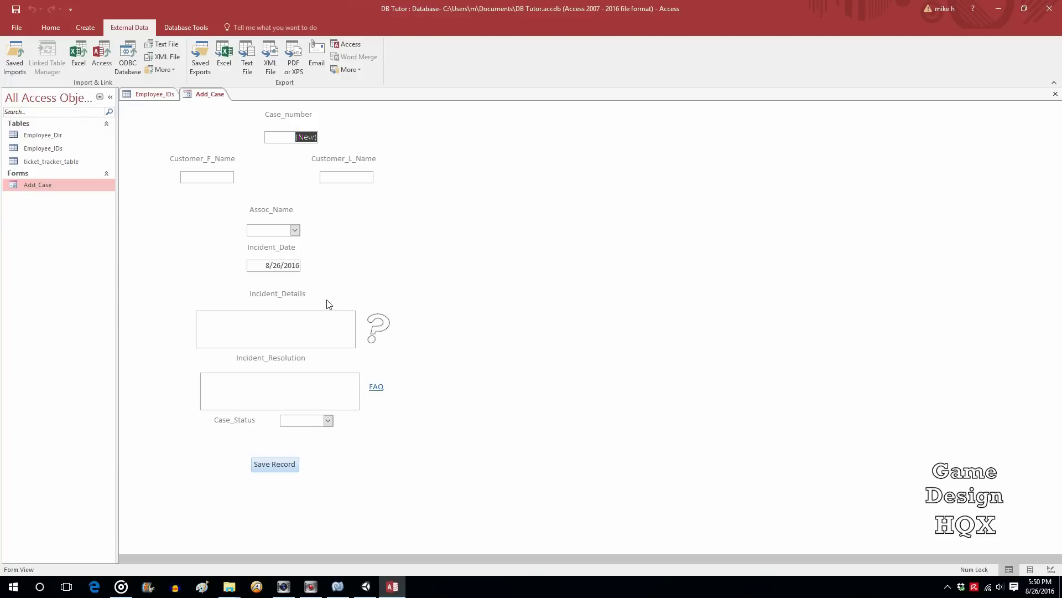
left_click(1056, 97)
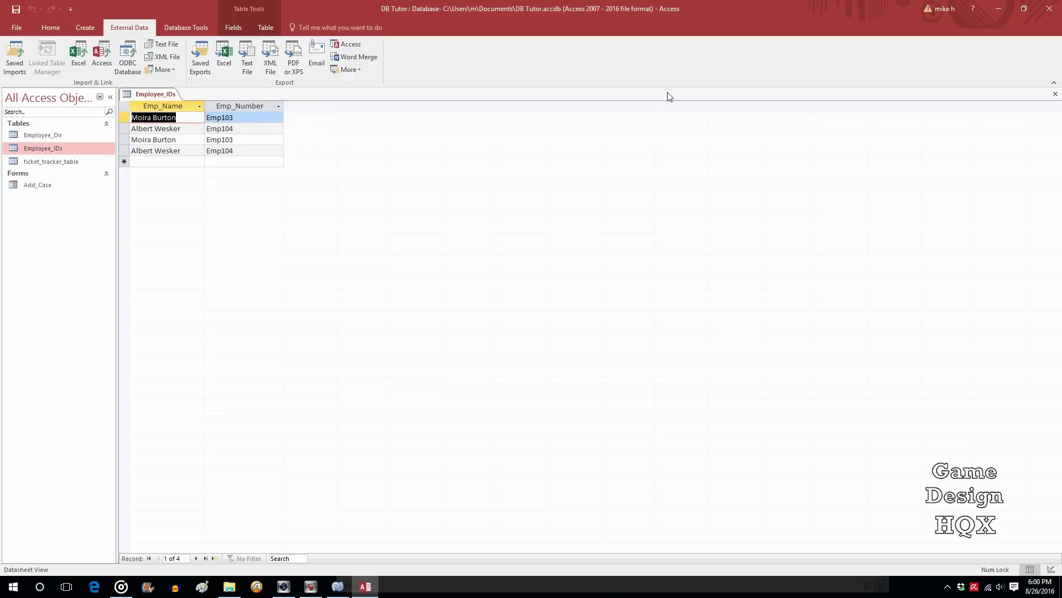
left_click(1055, 94)
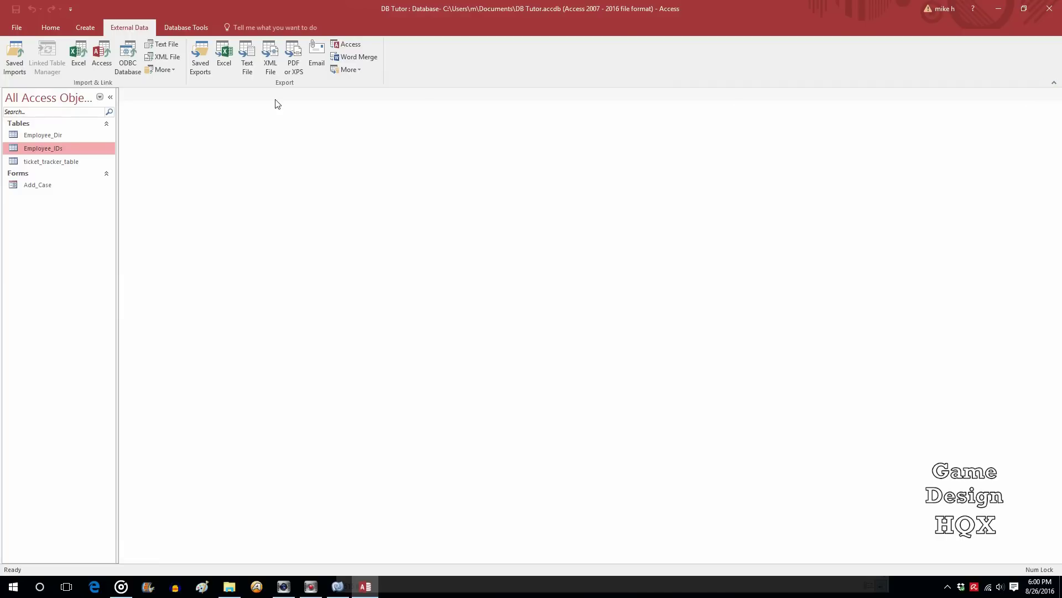
Start a text file import with employees.txt from the OneDrive Documents folder as the source file
left_click(169, 44)
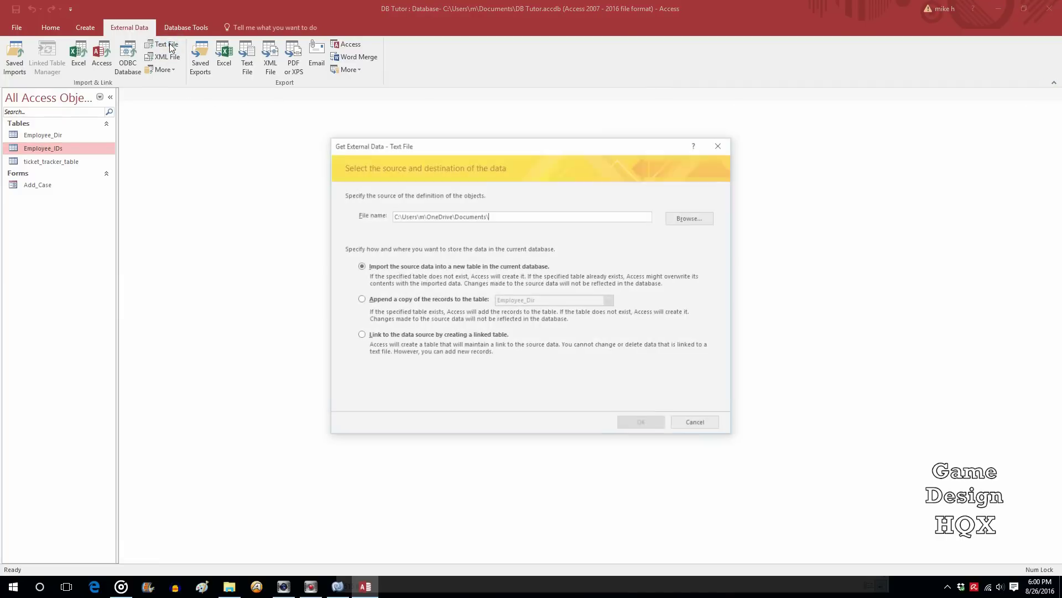
left_click(702, 218)
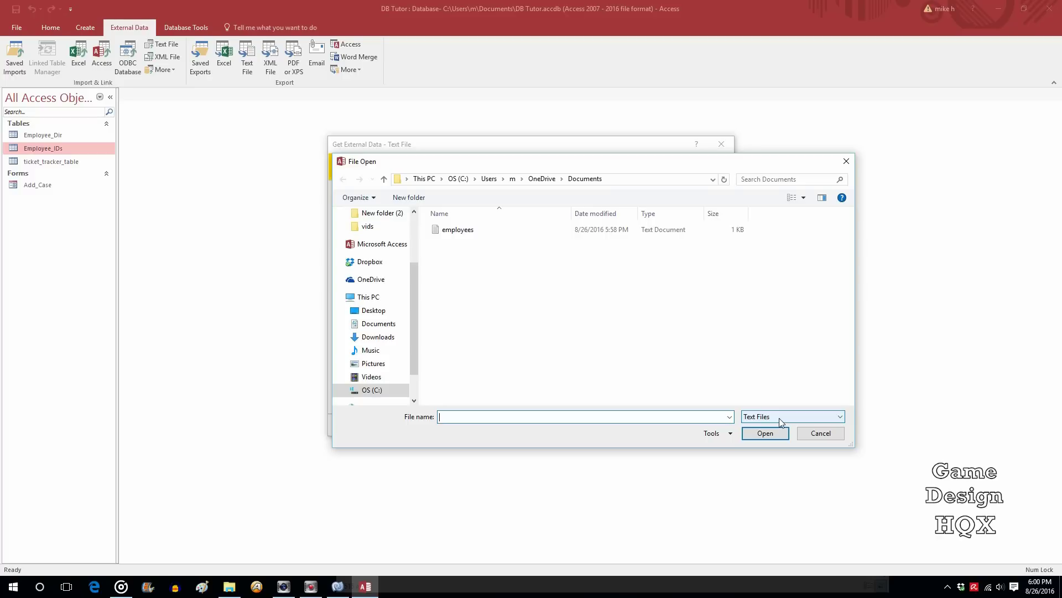
left_click(459, 230)
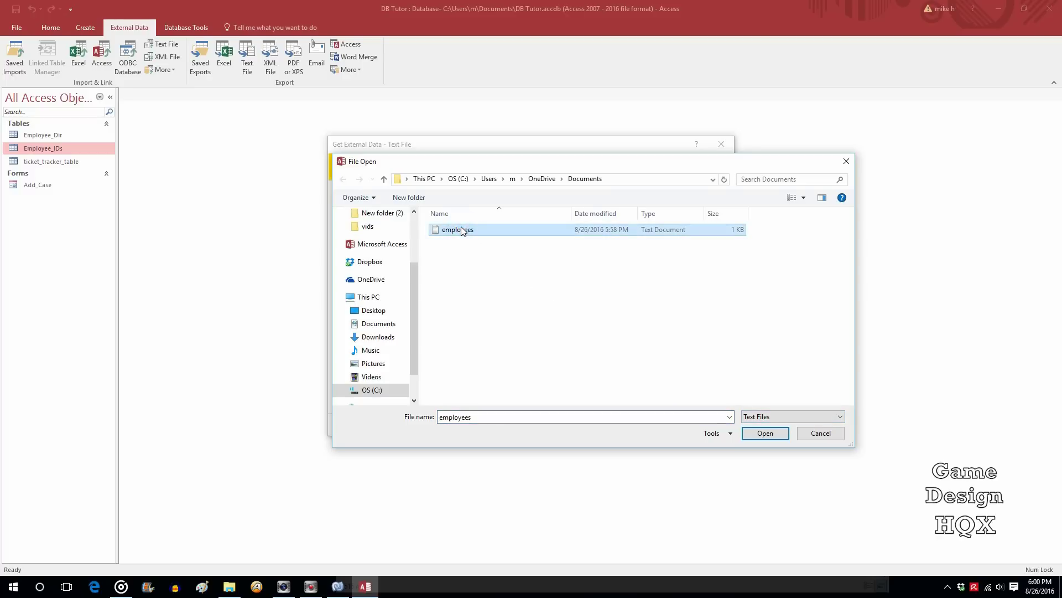
left_click(763, 436)
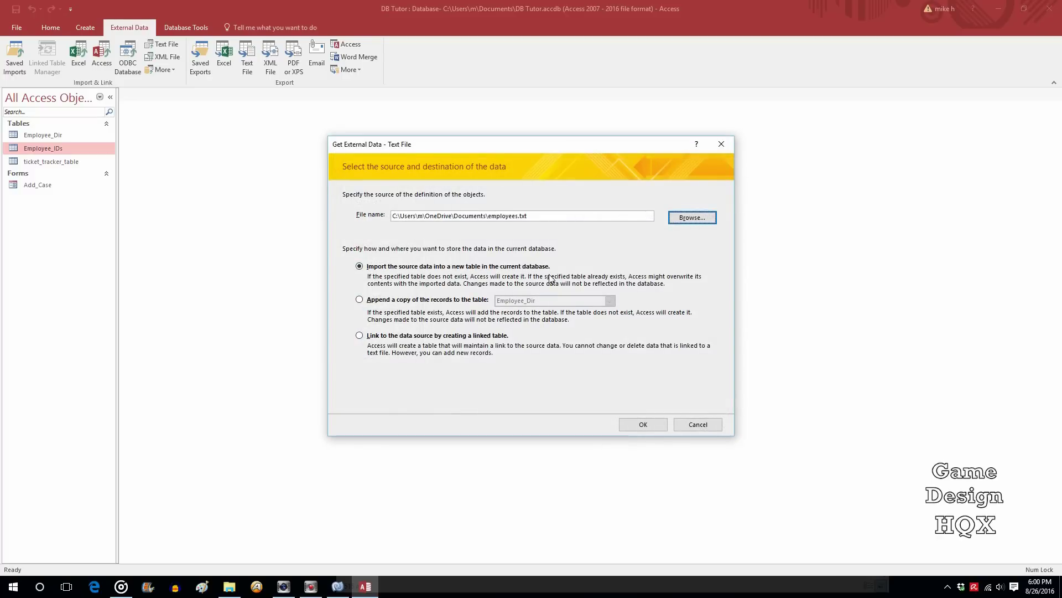
Set the text import to append a copy of the records to the Employee_IDs table and proceed to the import wizard
left_click(361, 300)
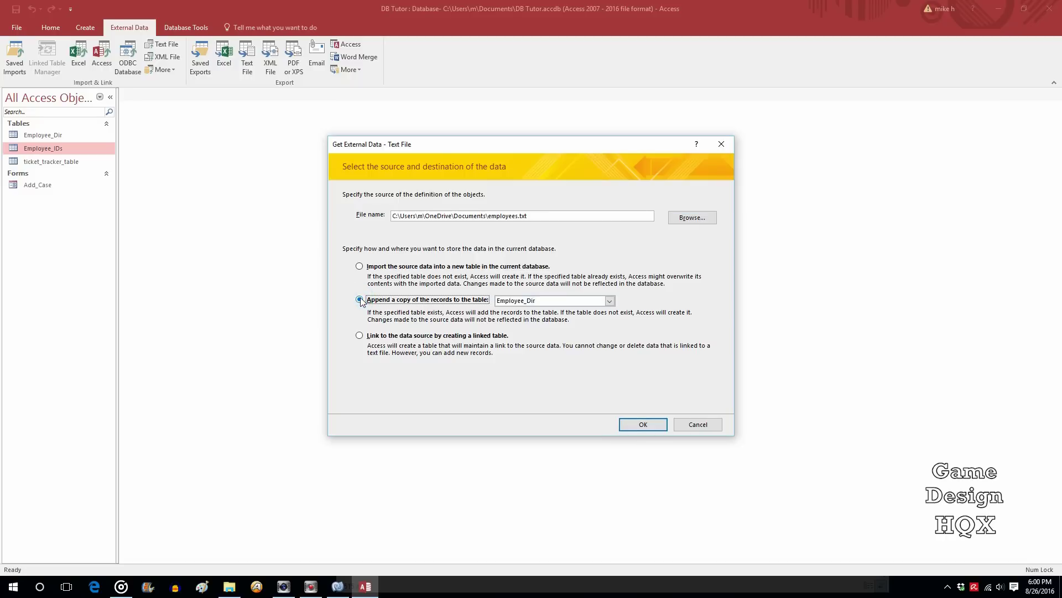
left_click(609, 300)
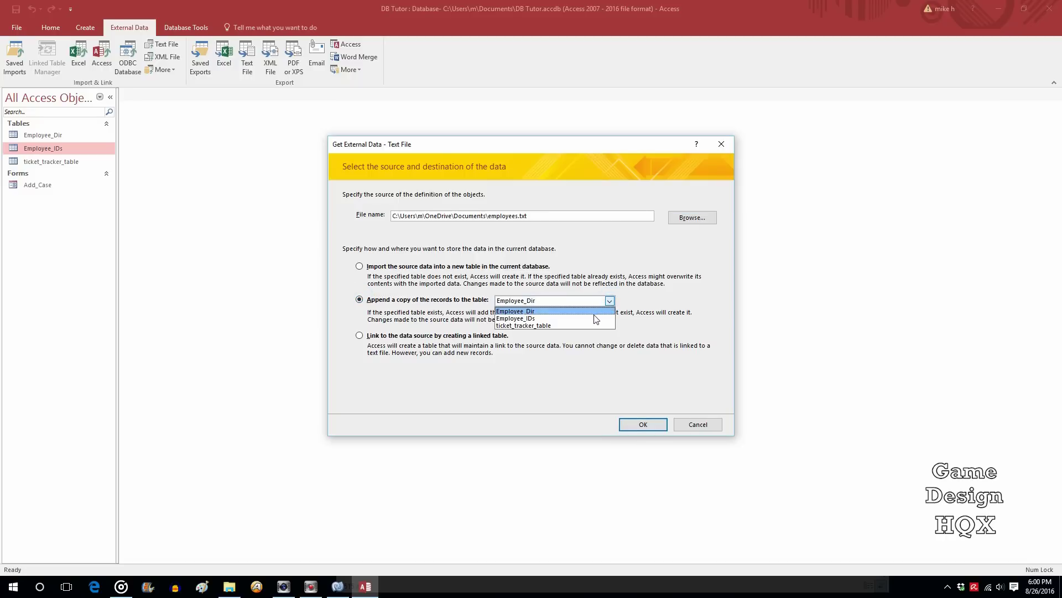
left_click(592, 318)
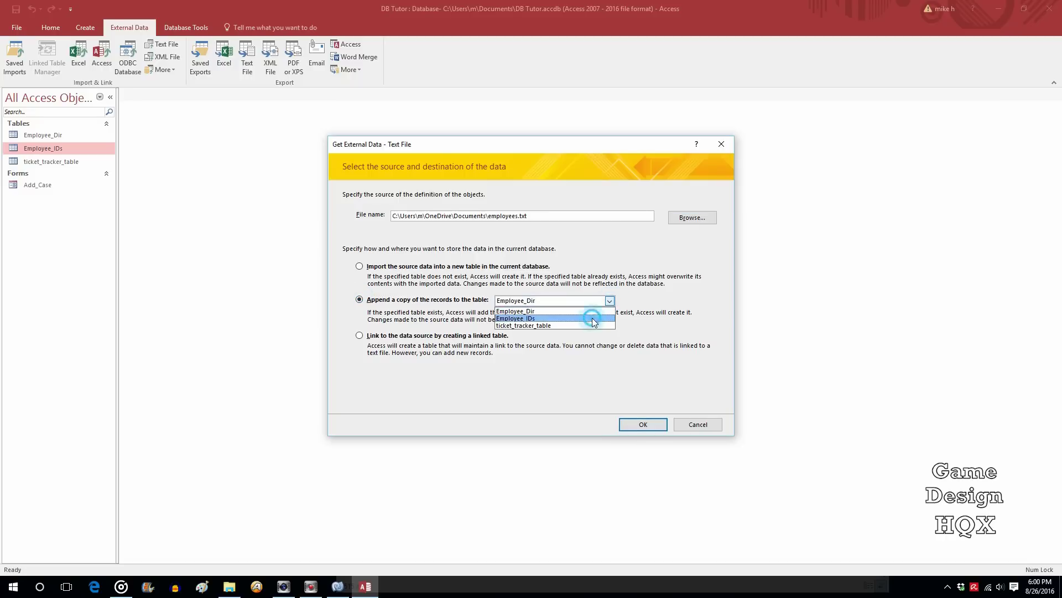
left_click(643, 425)
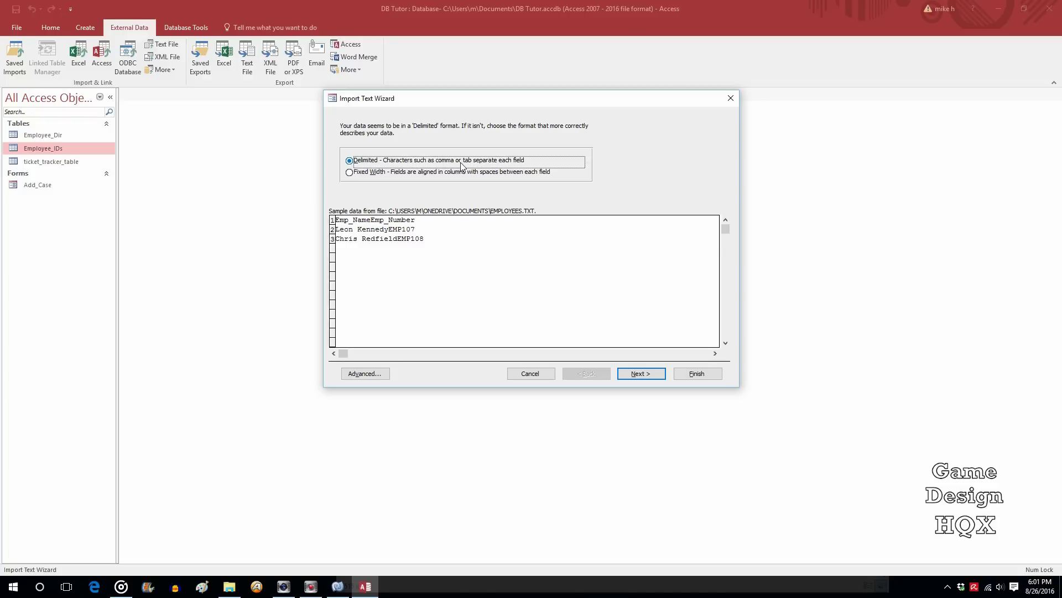
Import the tab-delimited data with the first row as field names, and finish without saving the import steps
left_click(634, 371)
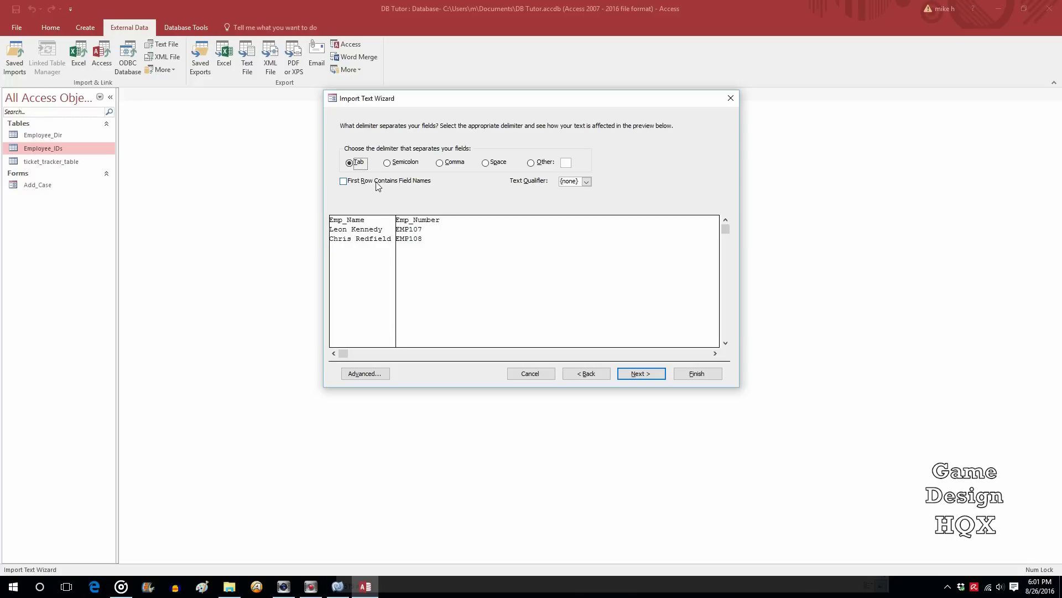
left_click(344, 182)
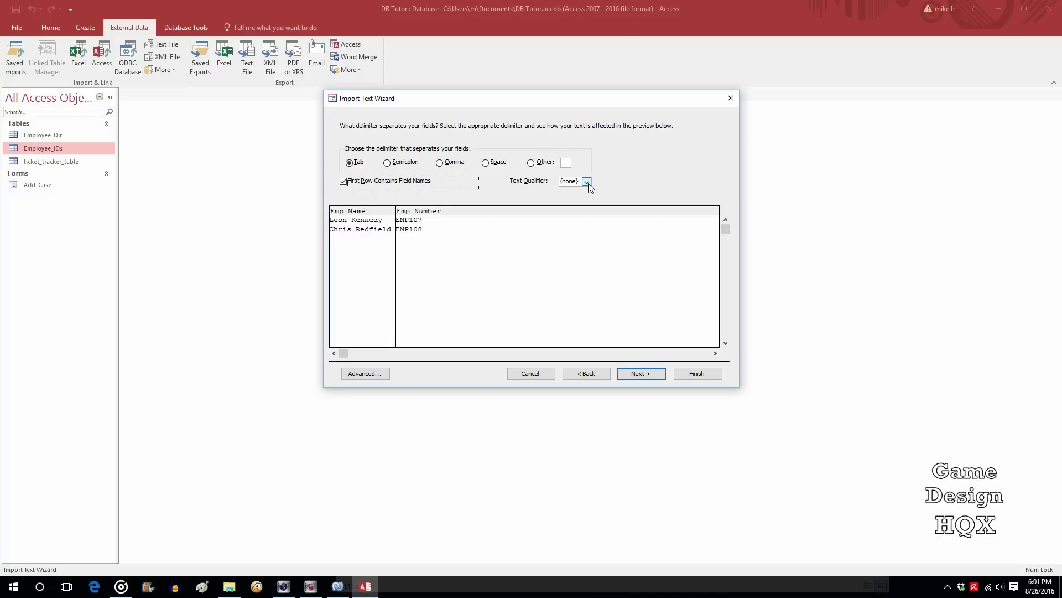
left_click(641, 374)
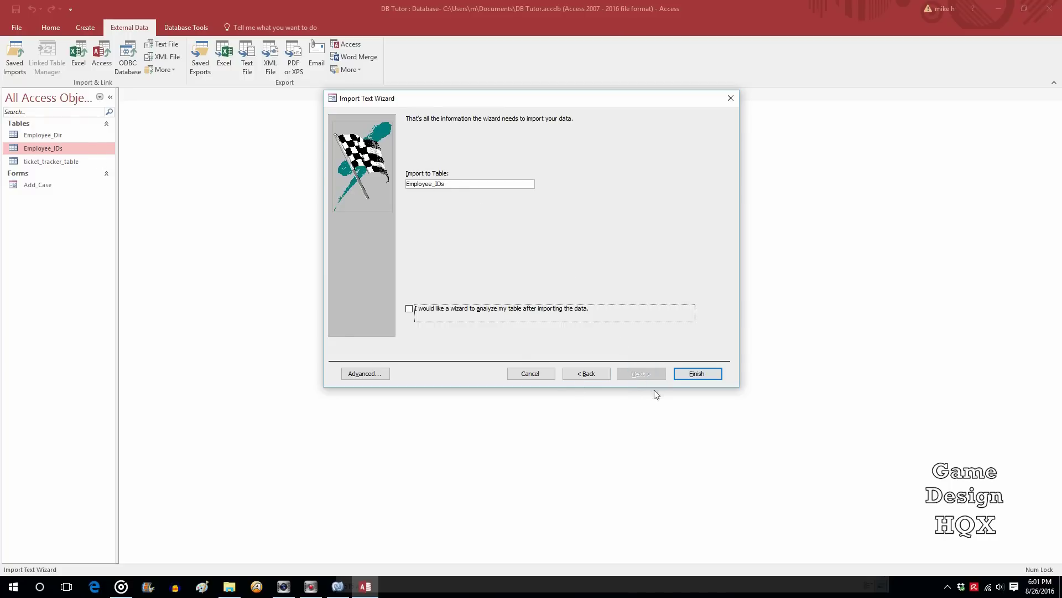
left_click(692, 375)
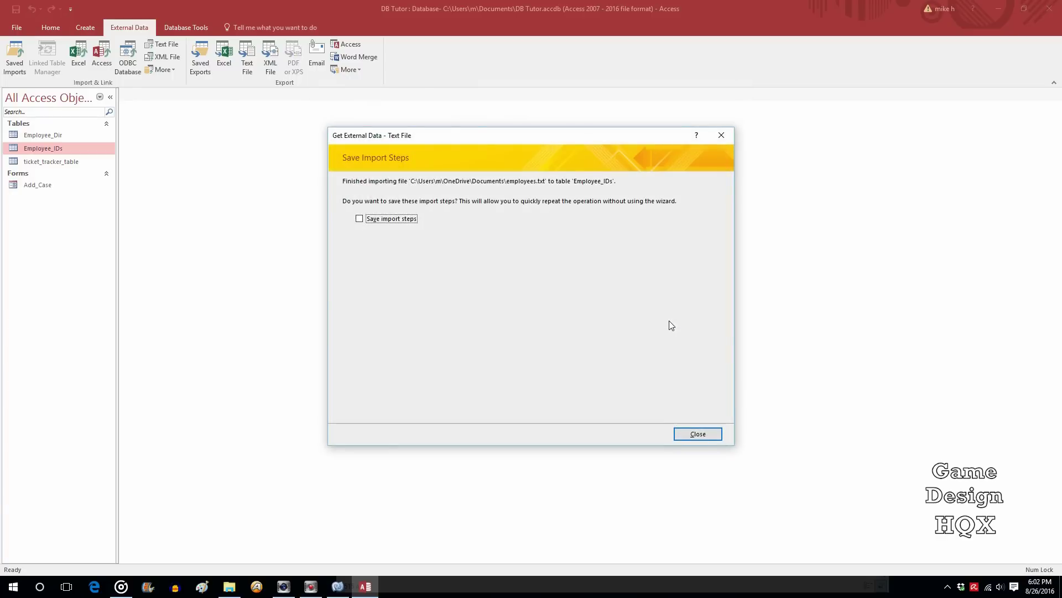
left_click(696, 429)
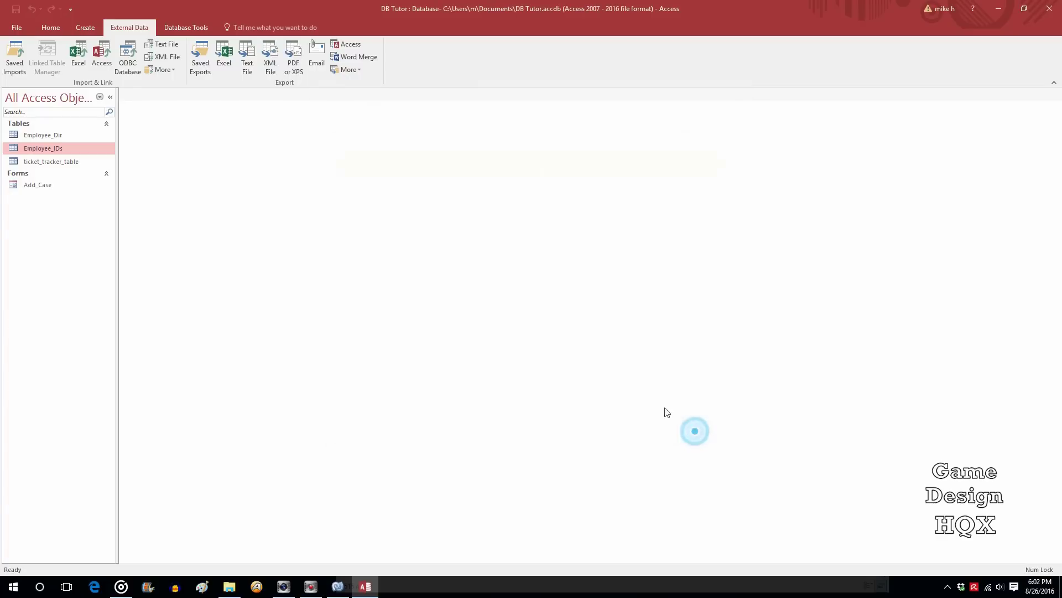
Open the Employee_IDs table and compare the Emp_Number entries of the records appended from the text file with the earlier ones
double_click(66, 148)
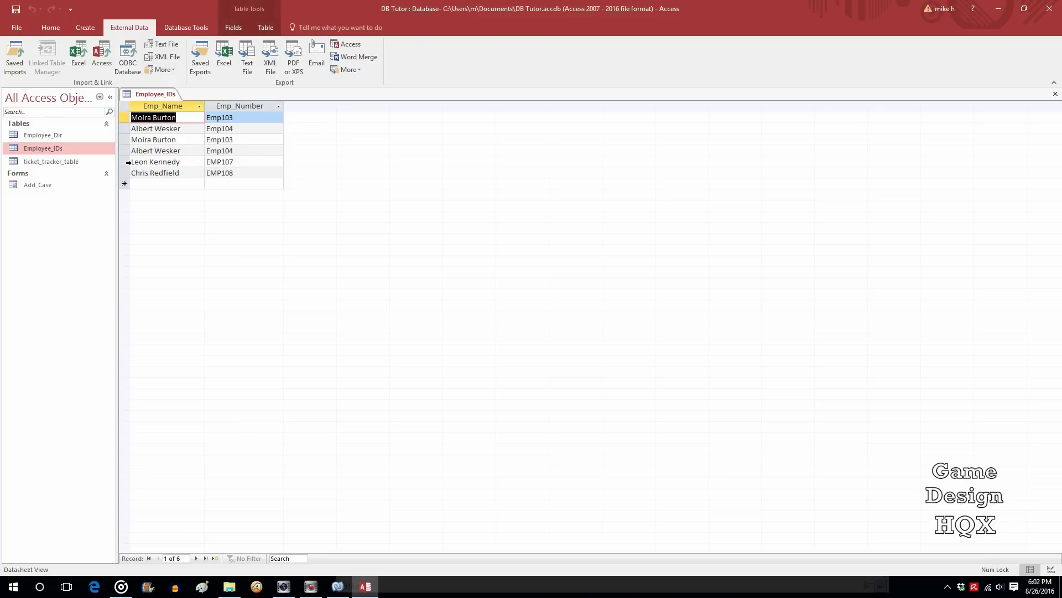
left_click_drag(128, 162, 128, 173)
left_click(197, 230)
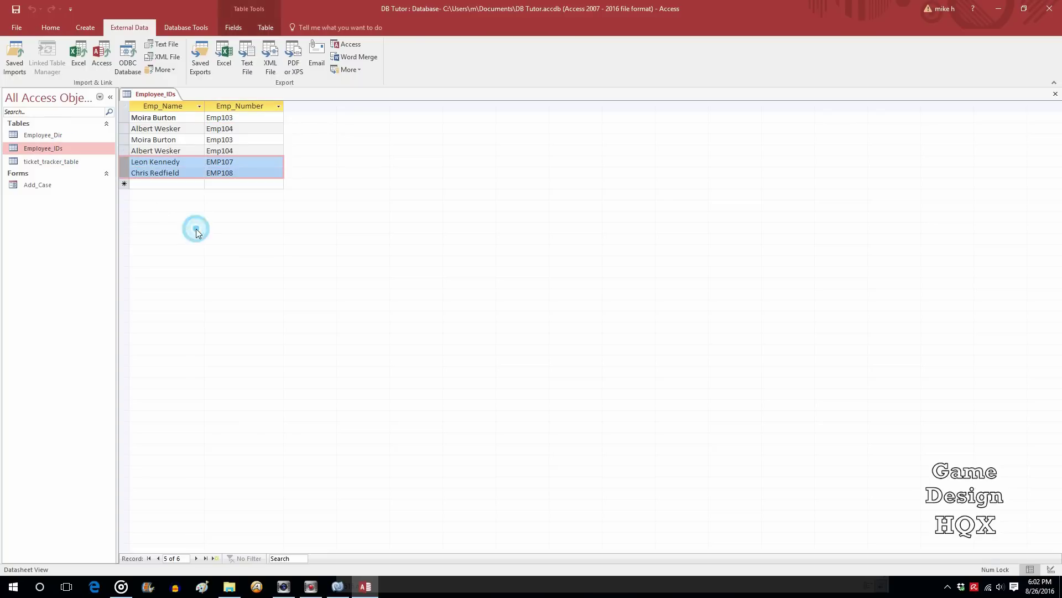
left_click(249, 172)
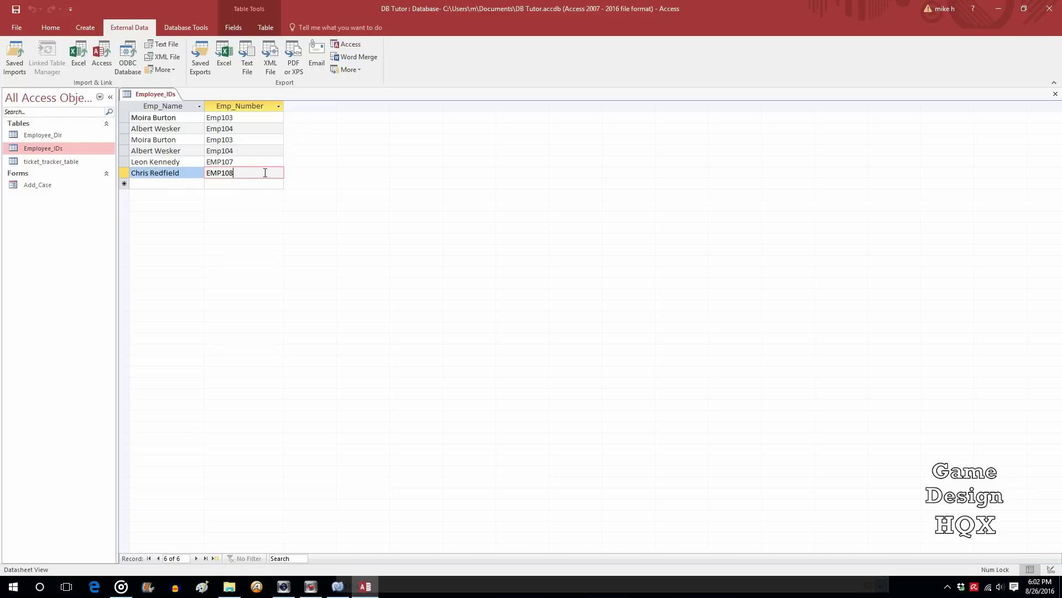
left_click(254, 119)
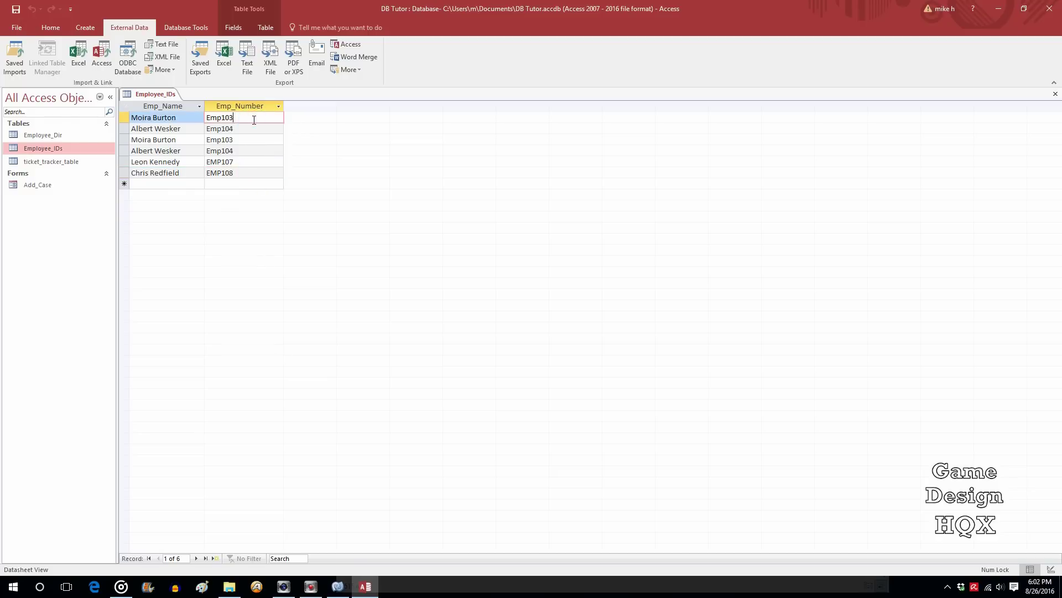